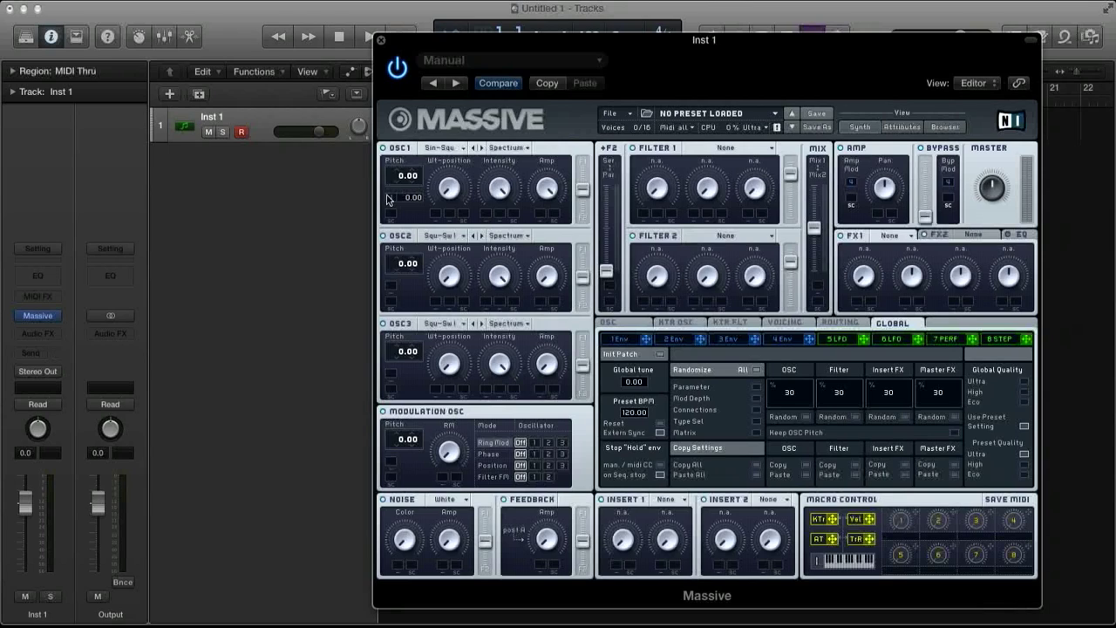
- Set oscillator 1's envelope 1 pitch modulation to -24.00 and give envelope 1 a longer attack and full decay level
left_click_drag(388, 199, 403, 203)
left_click_drag(462, 42, 531, 32)
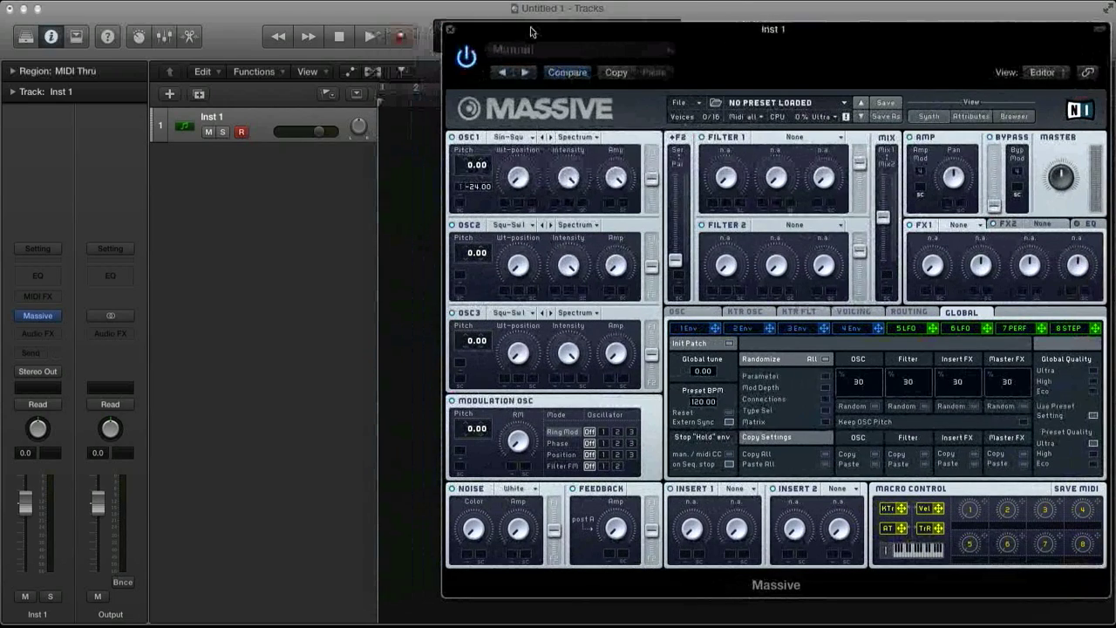
left_click(689, 327)
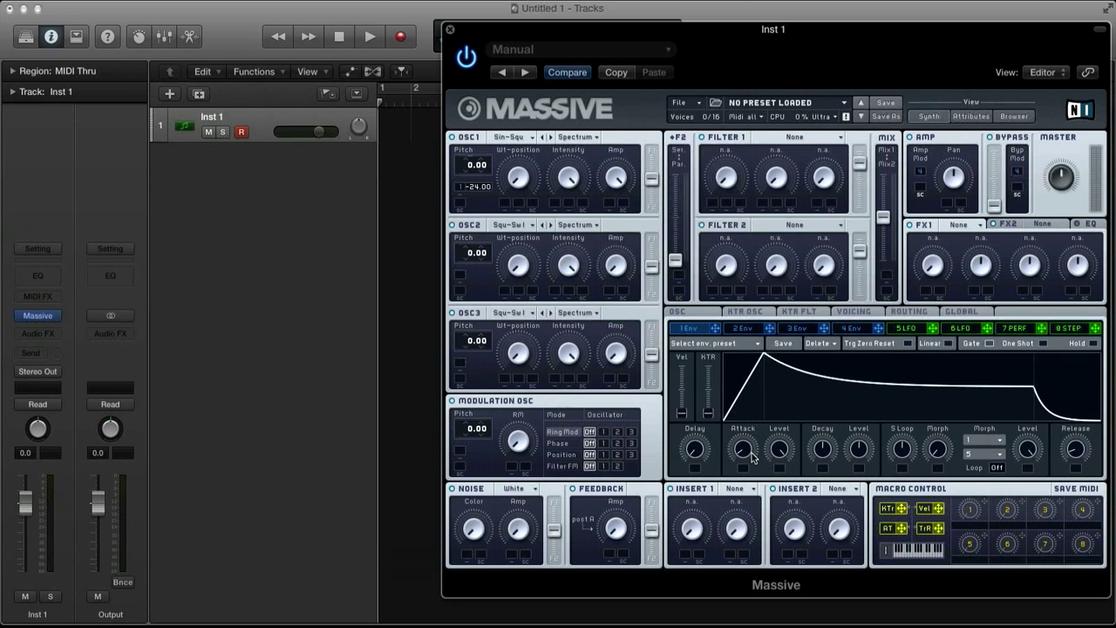
left_click_drag(742, 449, 743, 409)
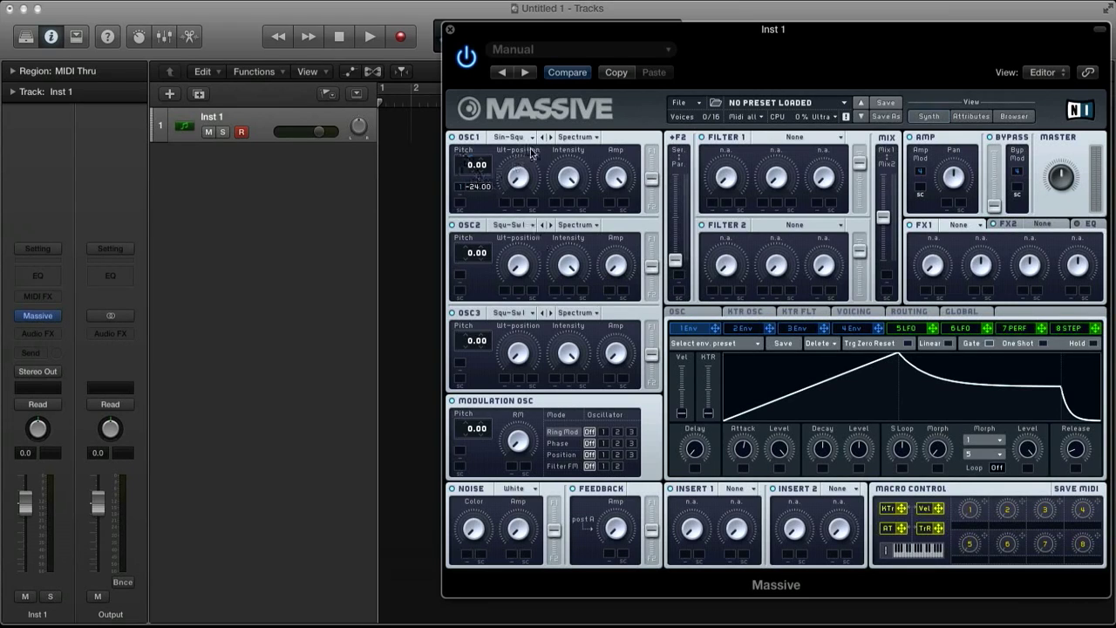
left_click_drag(861, 450, 860, 366)
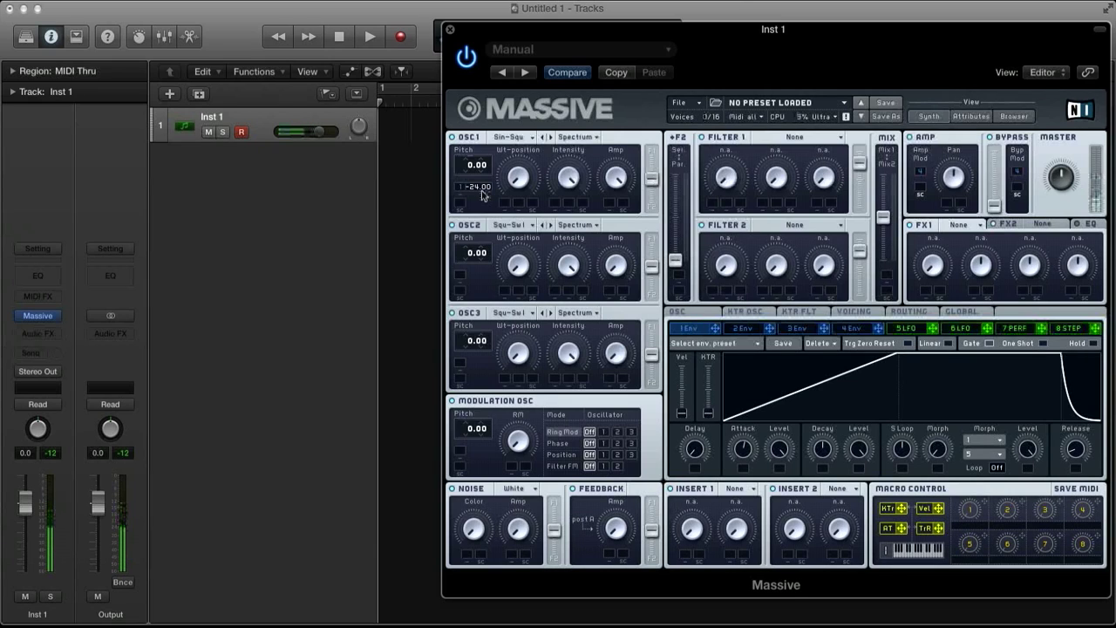
- Lengthen the attack of envelope 4 slightly and fine-tune its release
left_click(860, 330)
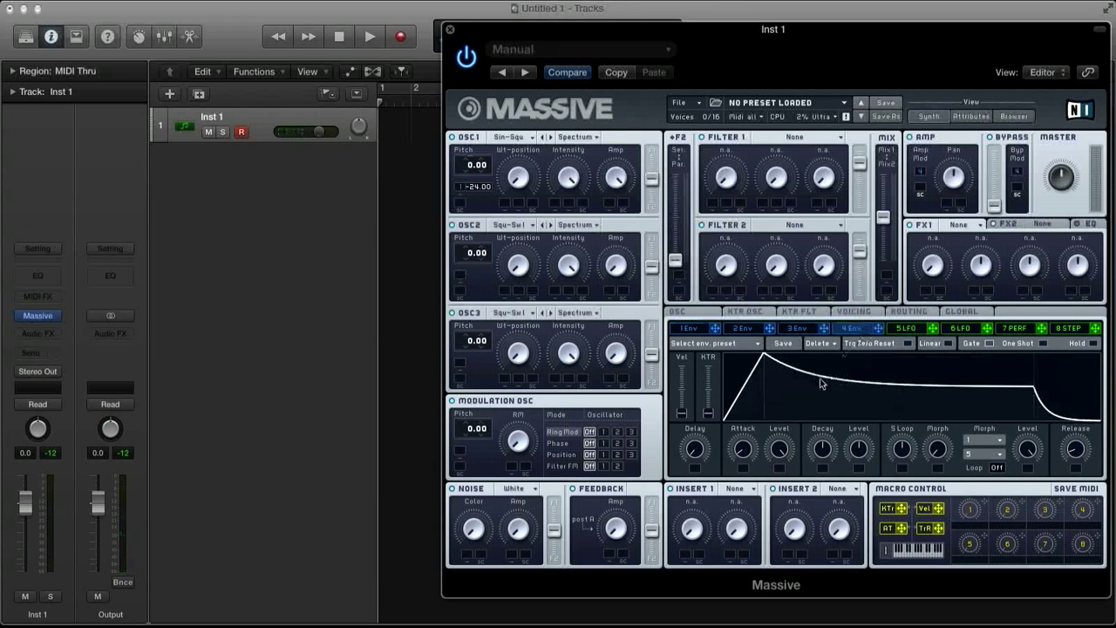
left_click_drag(754, 457, 749, 440)
left_click_drag(1073, 453, 1073, 442)
left_click_drag(741, 450, 741, 452)
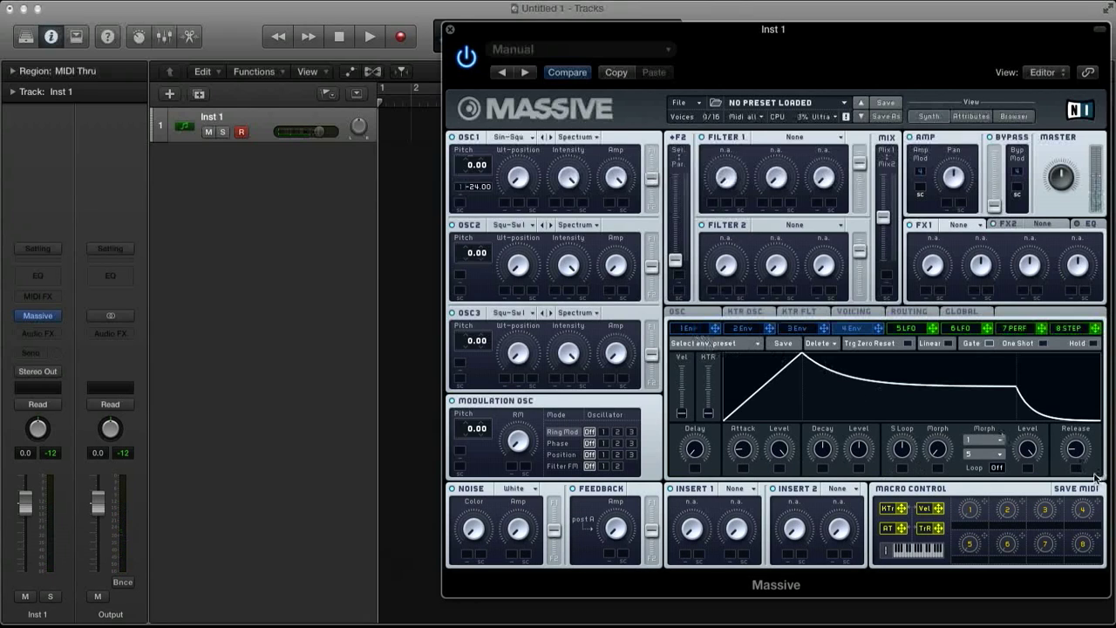
left_click_drag(1083, 451, 1088, 462)
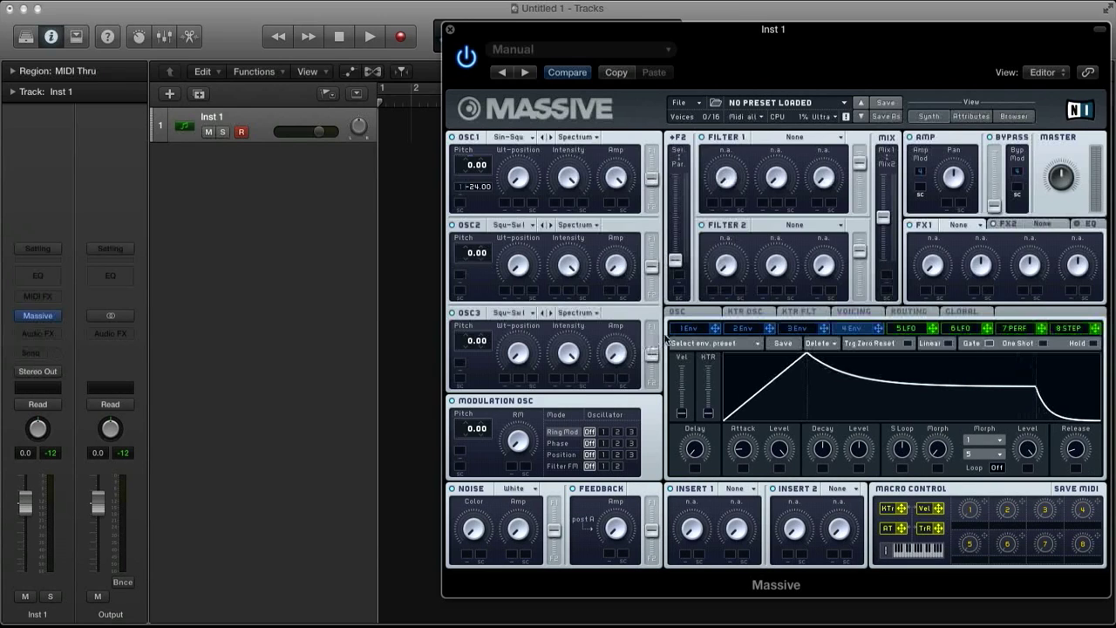
- Fine-tune envelope 1's long attack and deepen oscillator 1's pitch modulation to -36.00
left_click(688, 328)
left_click_drag(741, 449, 748, 459)
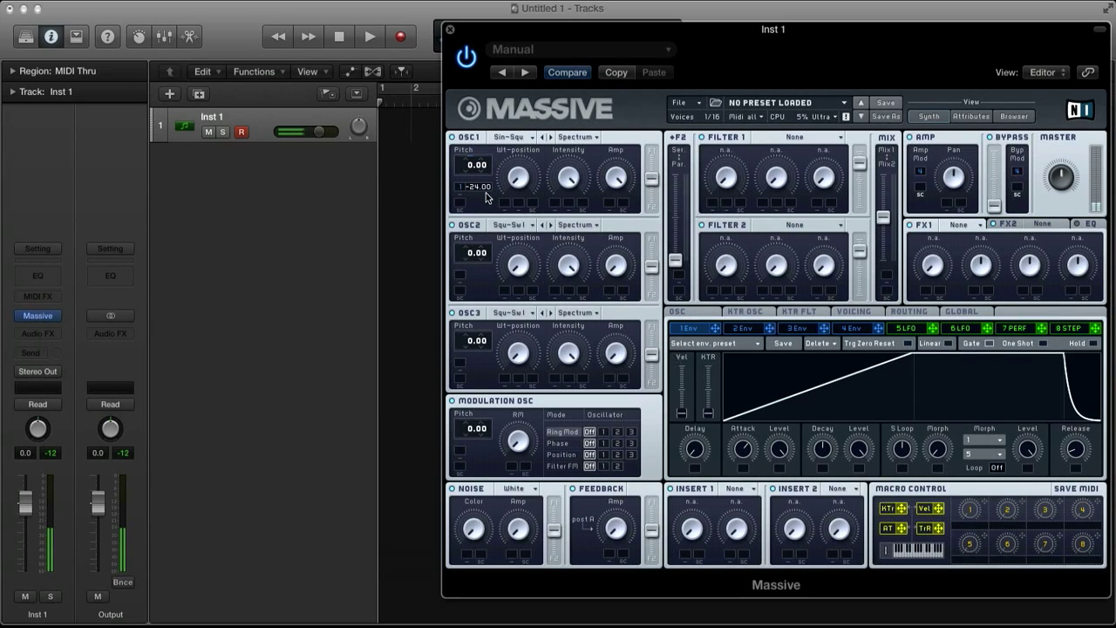
left_click_drag(476, 192, 476, 206)
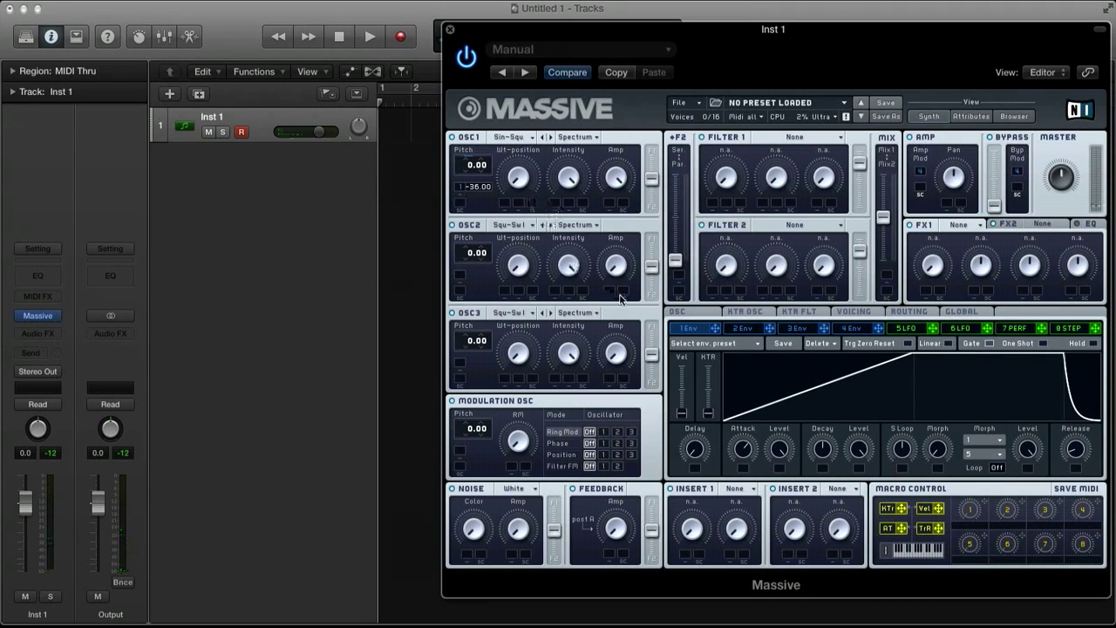
left_click_drag(737, 448, 735, 446)
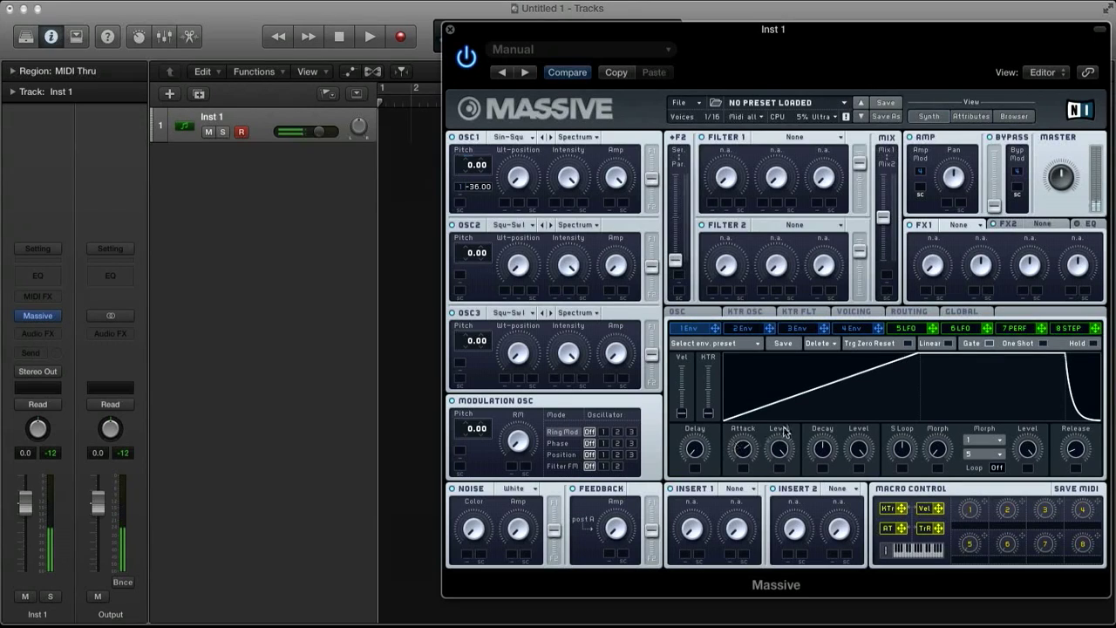
- Load the Reverb effect in FX1 and raise its Dry/Wet amount to about halfway
left_click(962, 225)
left_click(955, 240)
left_click_drag(939, 267, 935, 228)
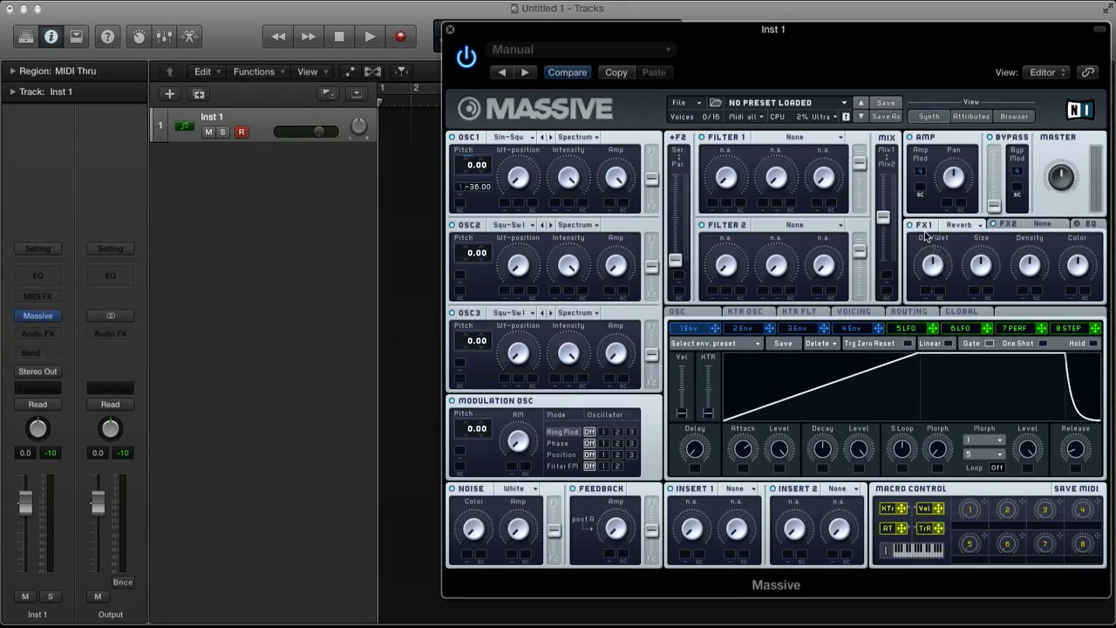
- Start a new sound in Massive and reposition the plug-in window so it is fully in view
left_click(687, 104)
left_click(697, 105)
left_click_drag(653, 38, 584, 17)
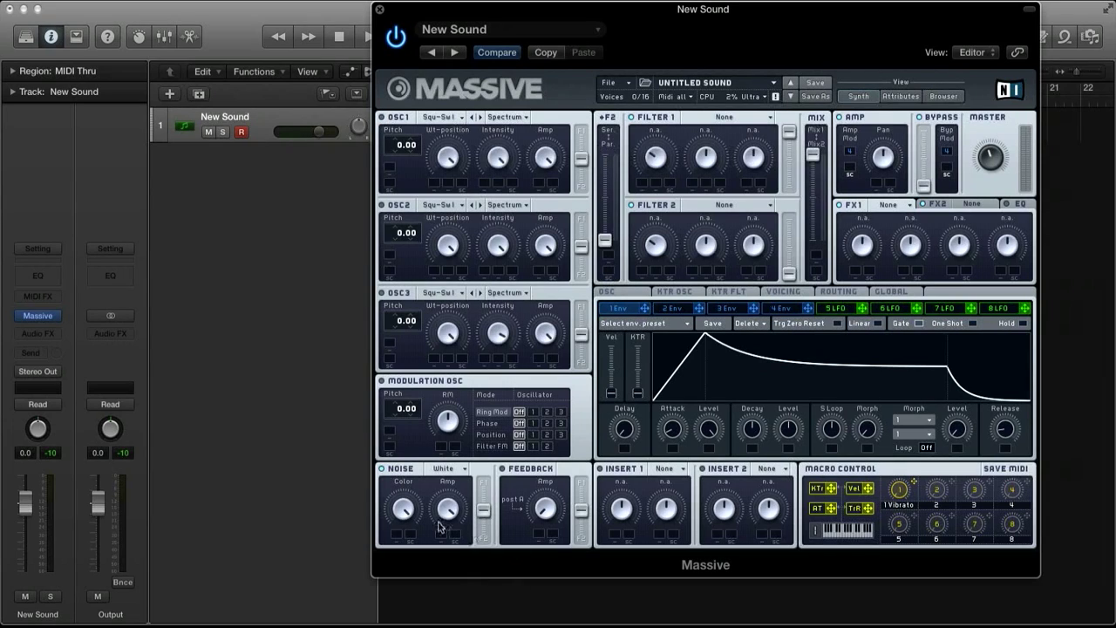
- Shape envelope 4 with zero decay level, a slightly adjusted decay and a short attack
left_click(784, 311)
left_click_drag(790, 430, 805, 578)
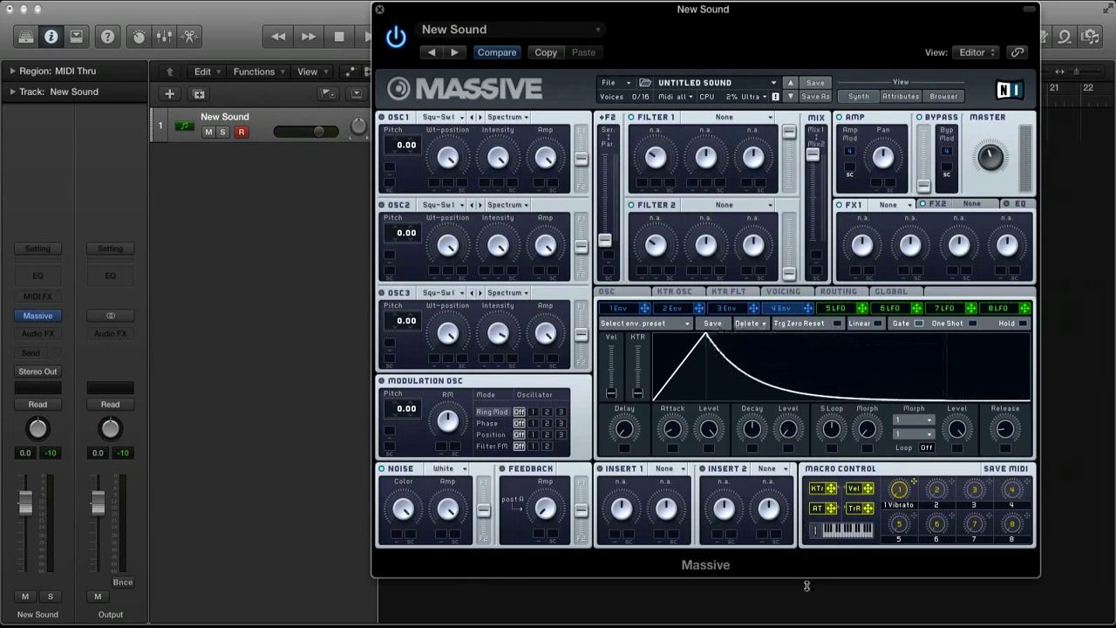
left_click_drag(756, 430, 750, 430)
left_click_drag(672, 428, 676, 455)
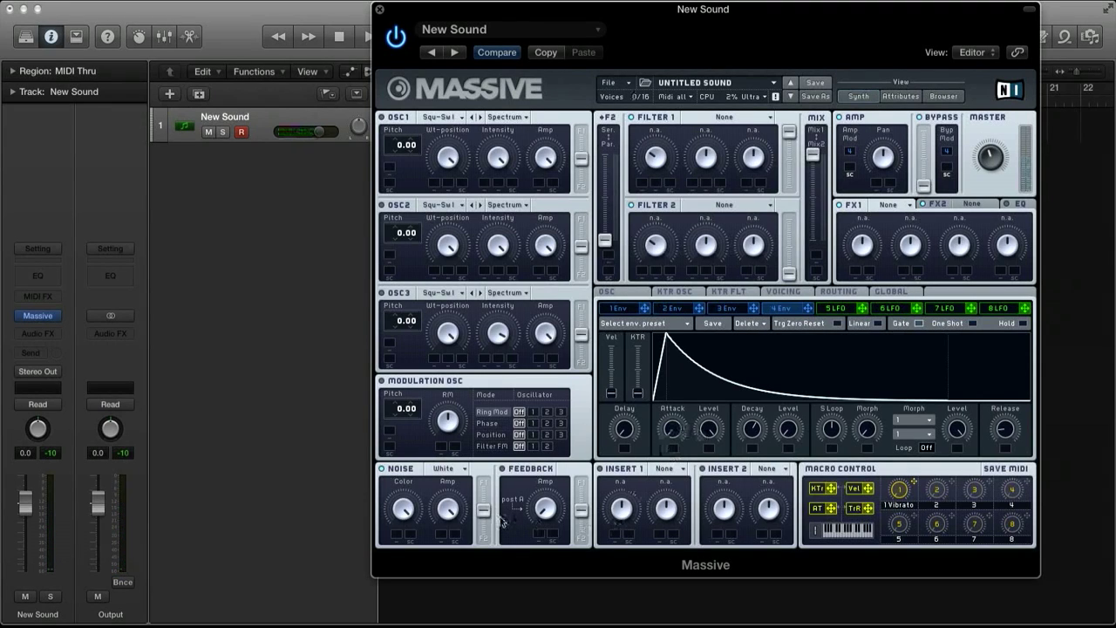
- Set Filter 1 to Highpass 4, then lower its cutoff slightly and reduce its resonance
left_click(723, 120)
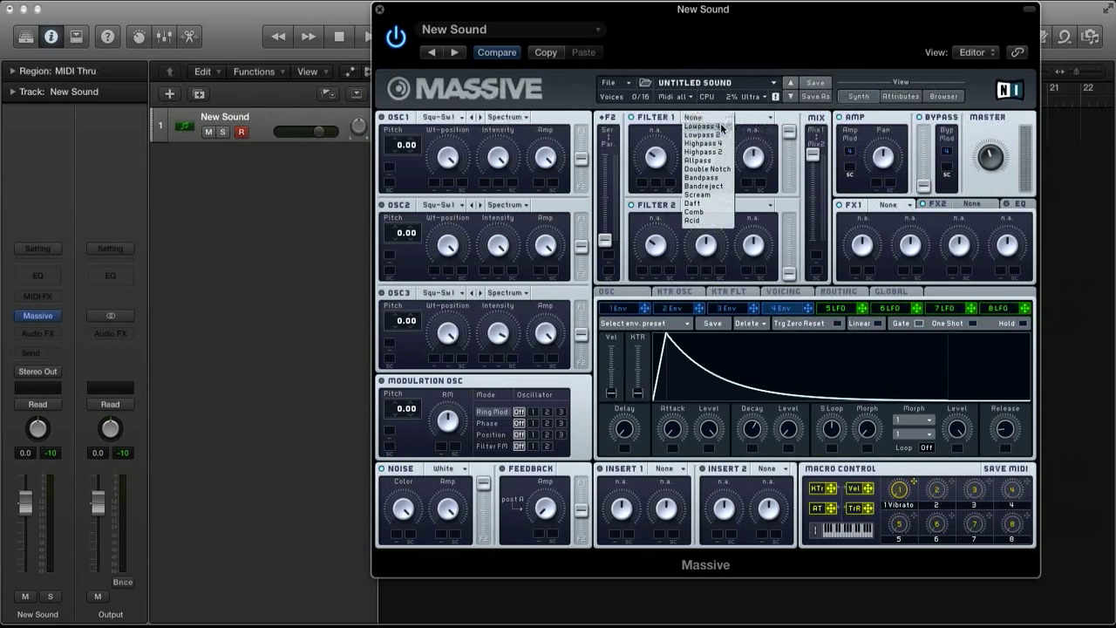
left_click(703, 143)
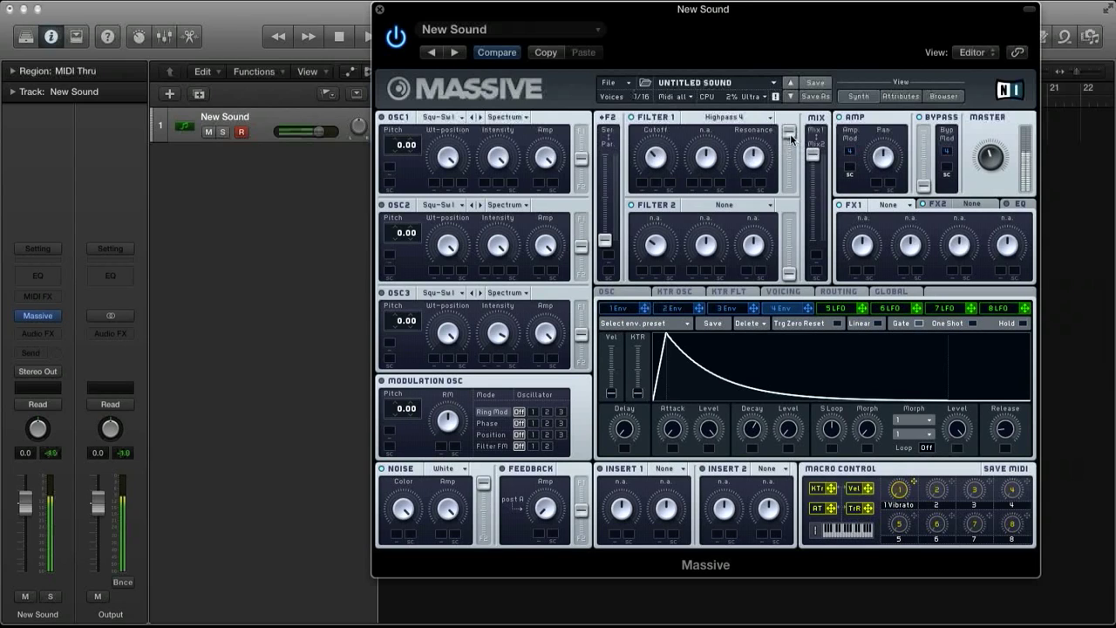
left_click_drag(664, 152, 663, 159)
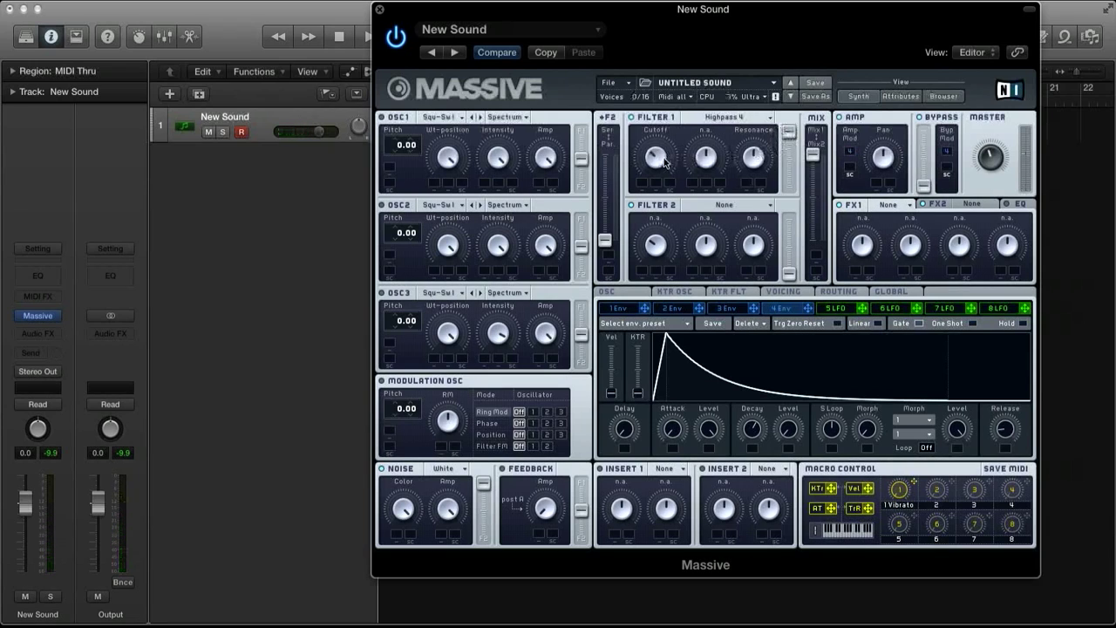
left_click_drag(753, 156, 754, 210)
- Load the Reverb effect in FX1 and assign LFO 5 to modulate the amp's Pan
left_click(898, 205)
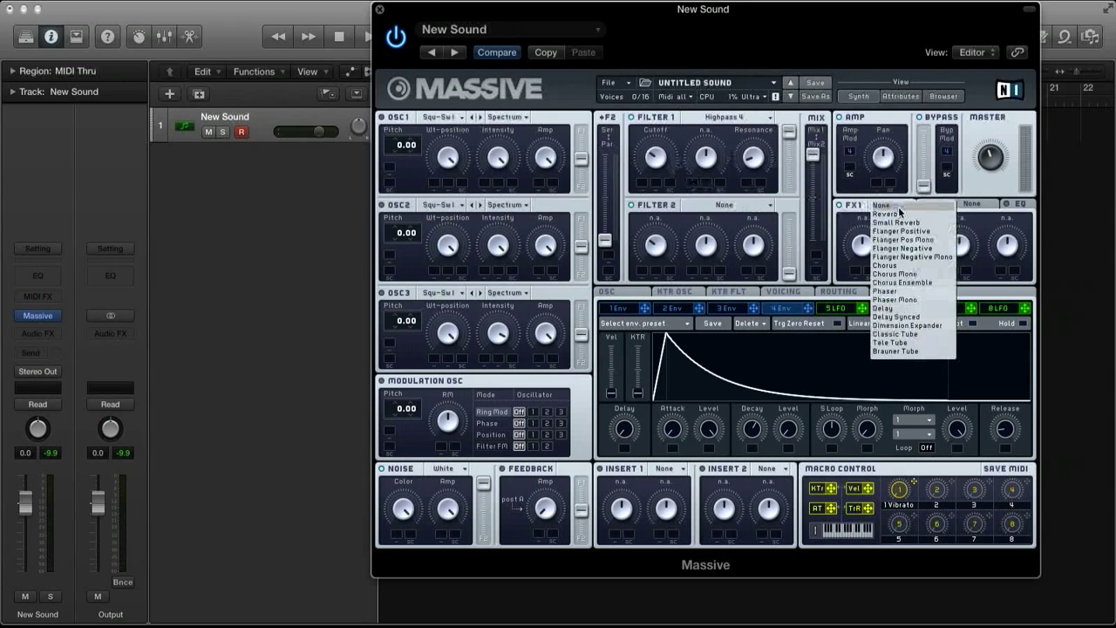
left_click(900, 214)
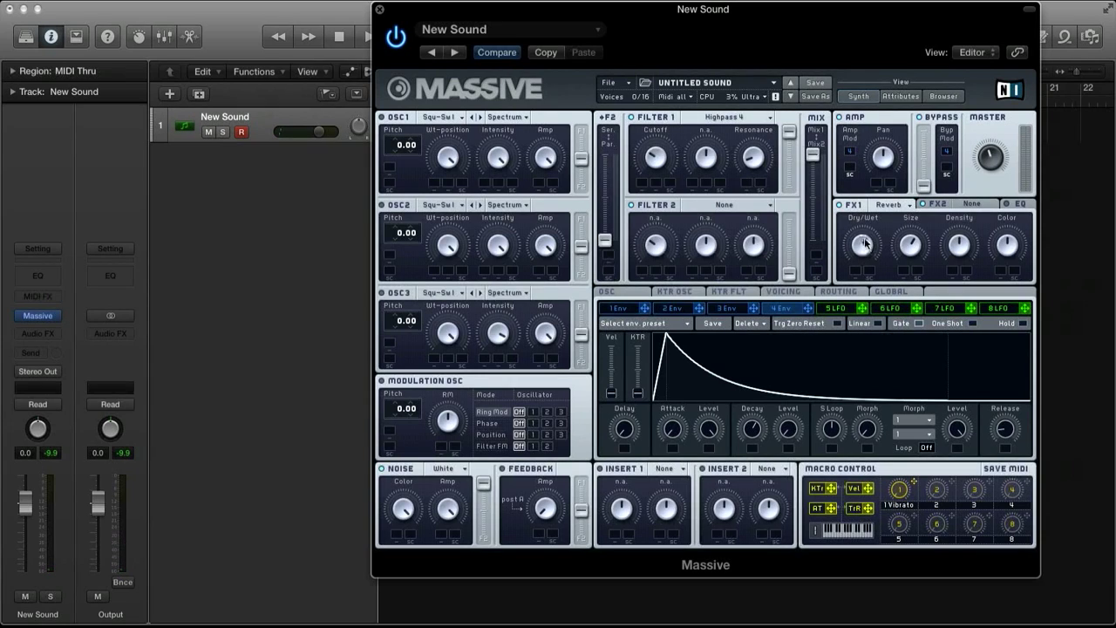
mouse_move(868, 312)
left_mouse_down()
mouse_move(879, 183)
mouse_move(869, 127)
left_mouse_up()
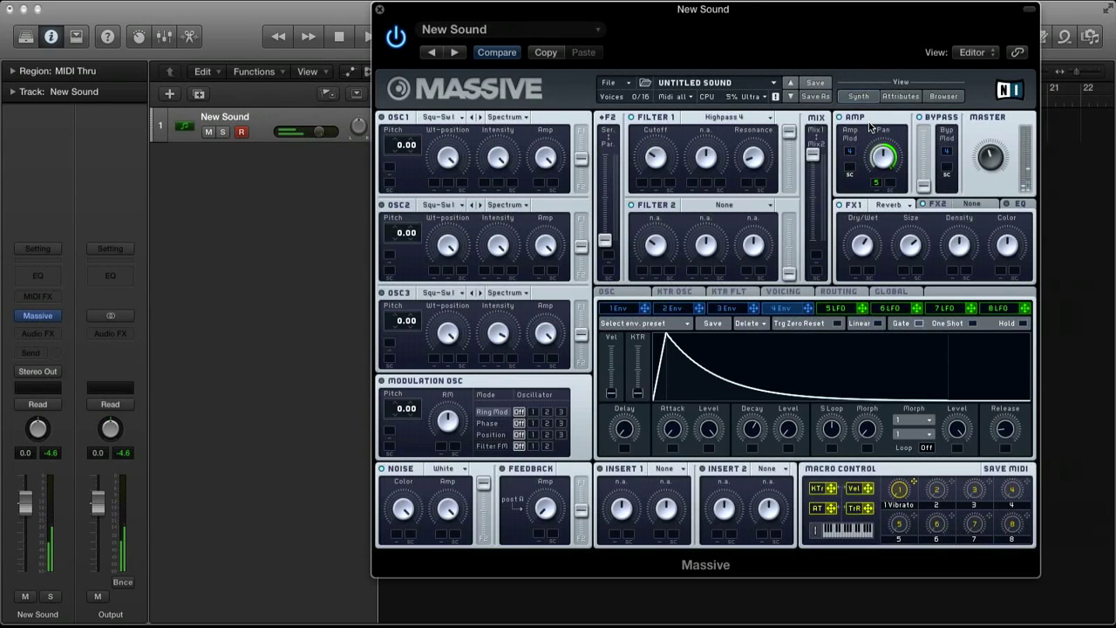
- Give envelope 2, which modulates LFO 5's rate, a long attack and full decay level
left_click(835, 309)
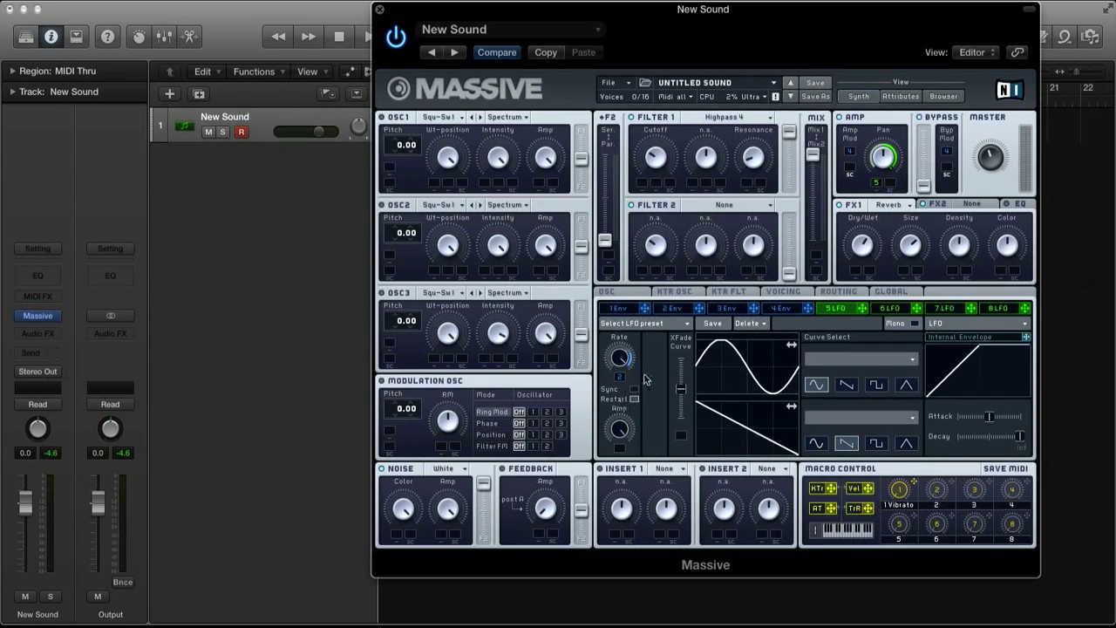
left_click(673, 309)
left_click_drag(672, 428, 673, 380)
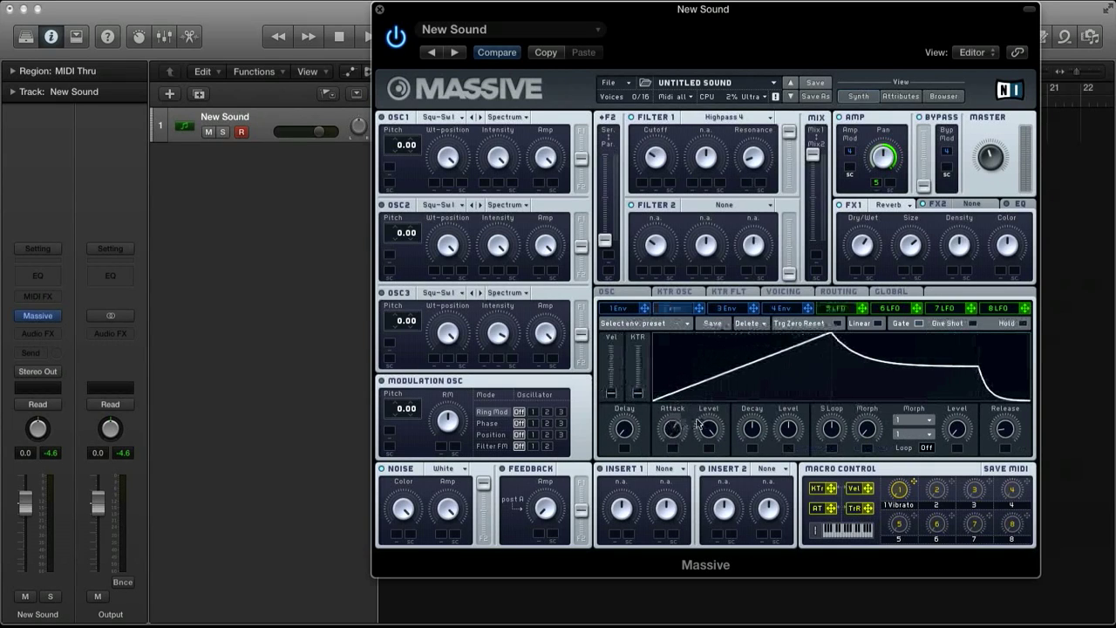
left_click_drag(788, 429, 787, 374)
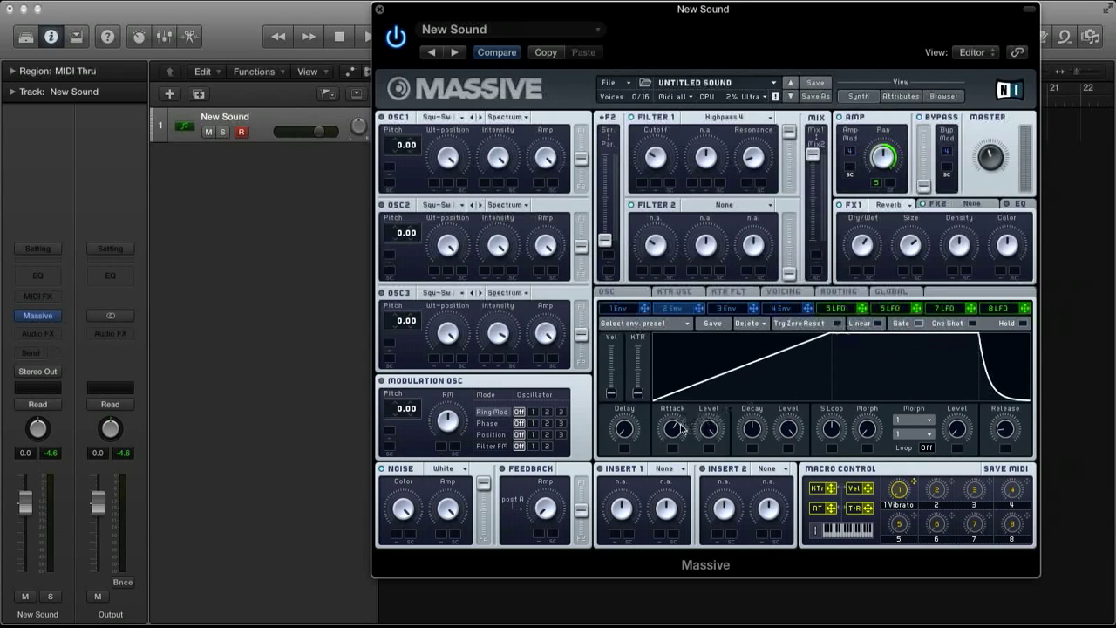
left_click_drag(680, 426, 682, 422)
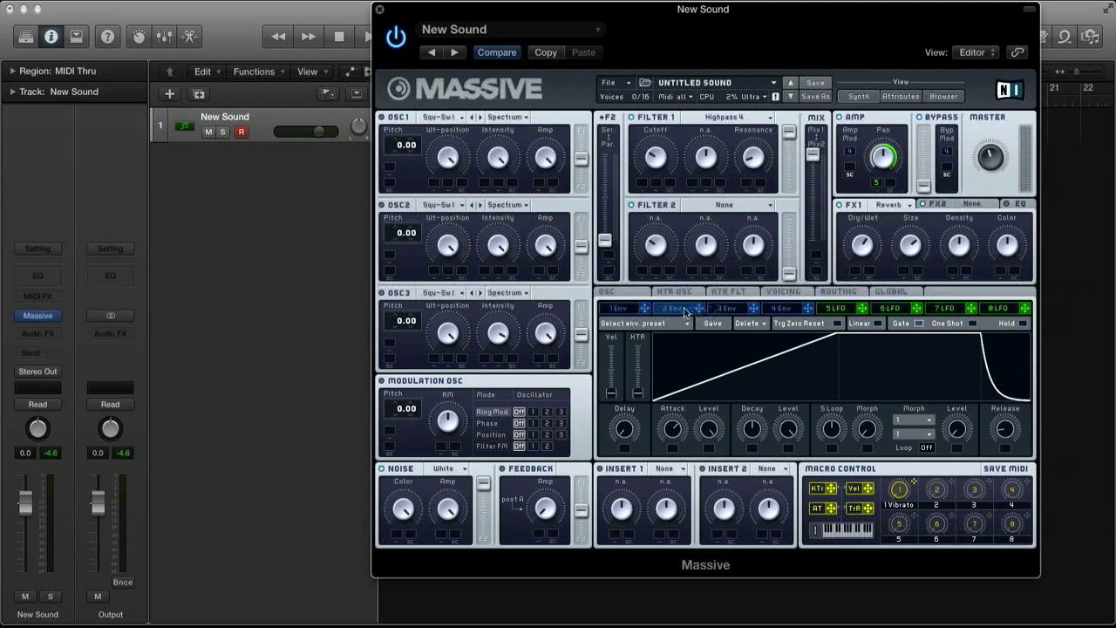
- Lengthen the decay of envelope 4 and bring up the LFO 5 settings
left_click(781, 308)
left_click_drag(759, 434, 761, 401)
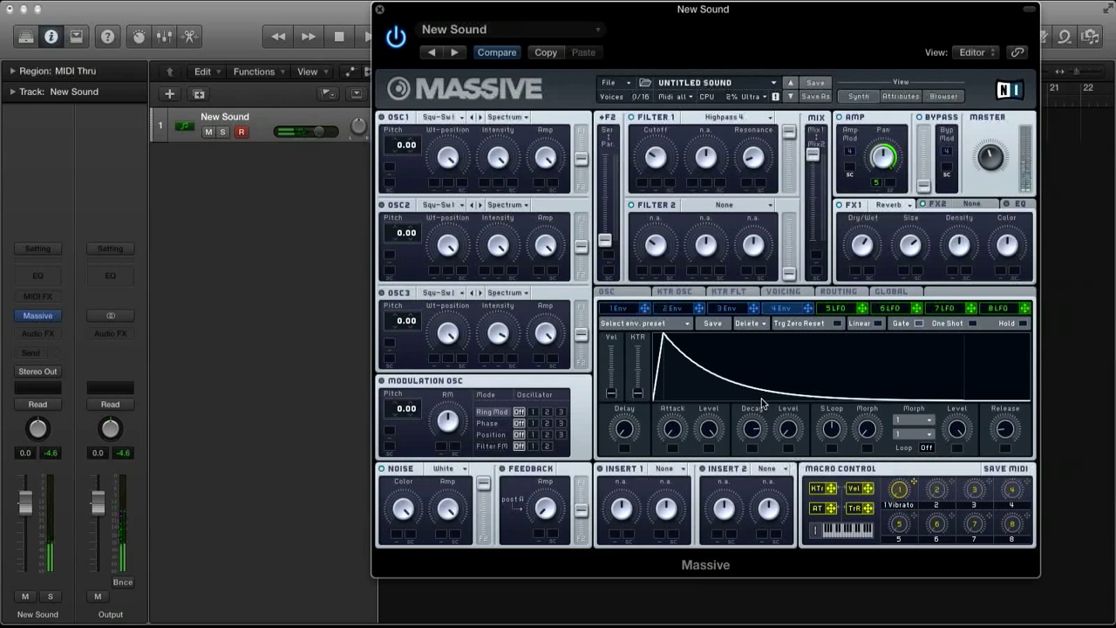
left_click(835, 310)
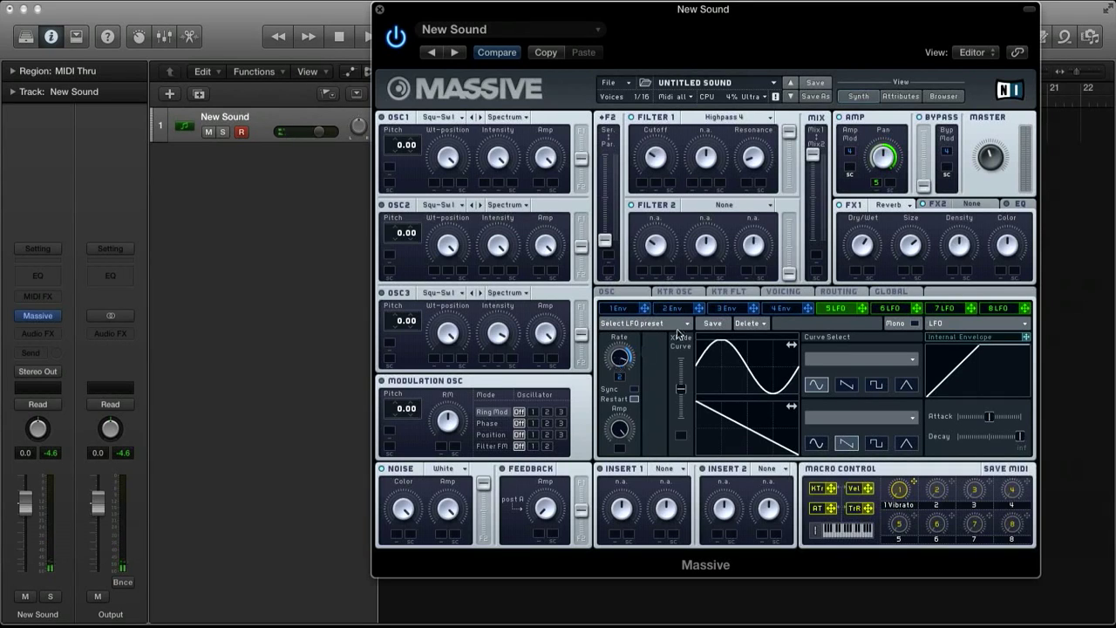
- Load Flanger Positive in FX2, lower its Dry/Wet, Feedback and Depth, and raise its Rate
left_click(967, 205)
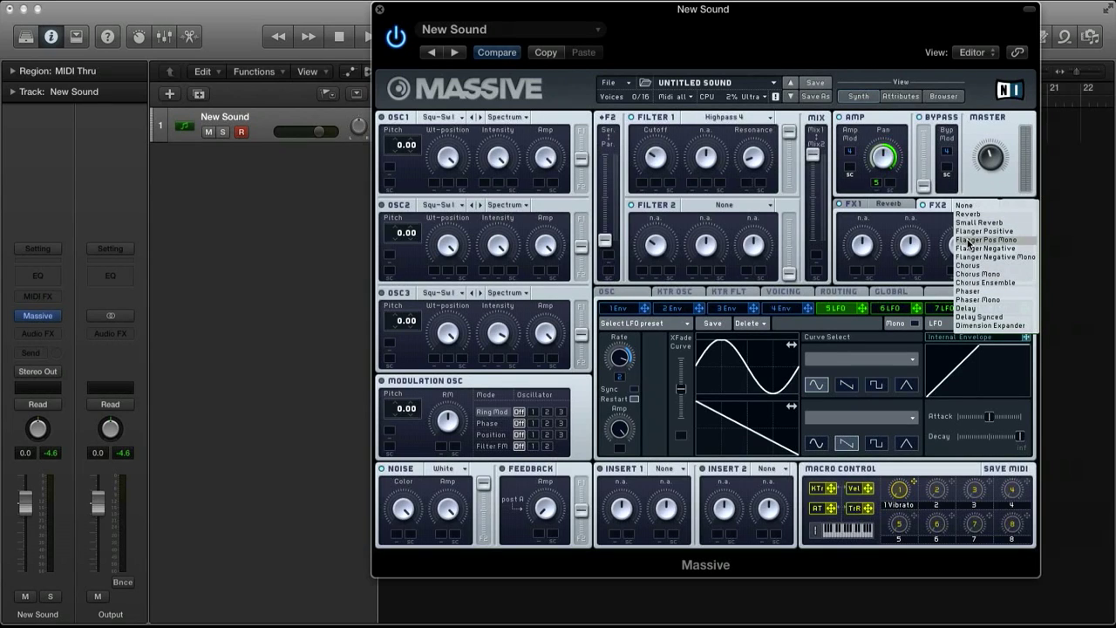
left_click(969, 231)
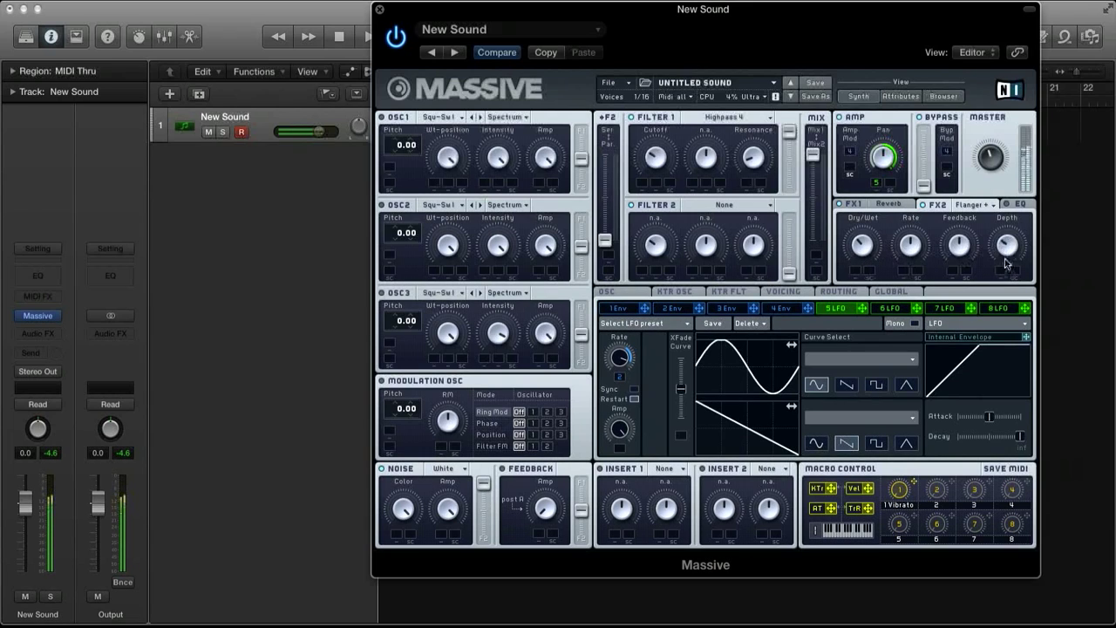
mouse_move(960, 248)
left_mouse_down()
mouse_move(961, 267)
mouse_move(961, 256)
left_mouse_up()
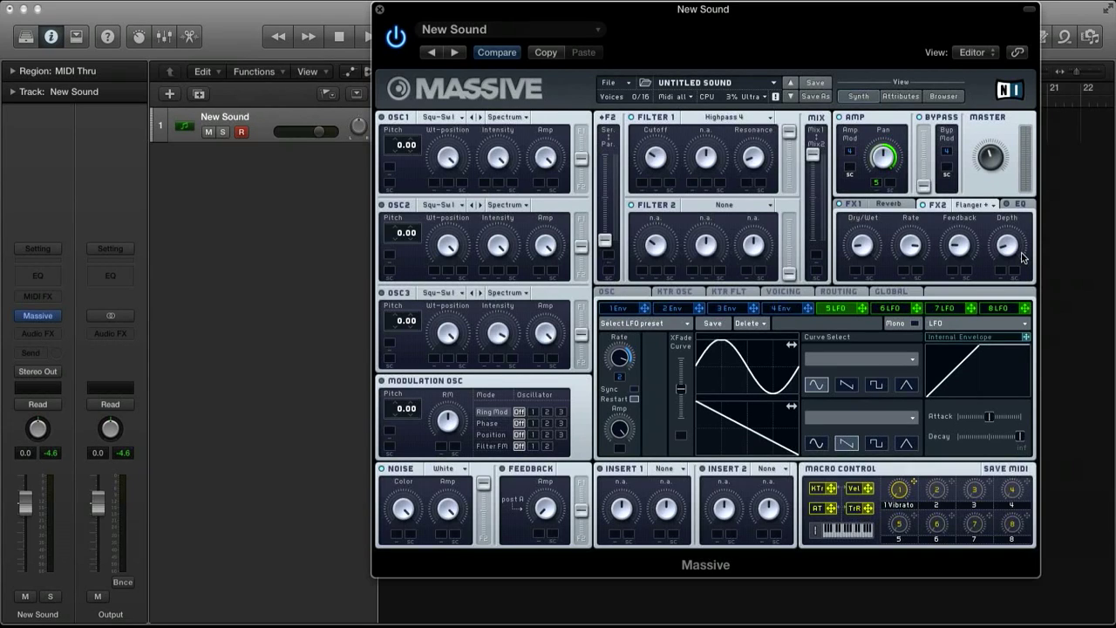
- Start another new sound in Massive and move the plug-in window off the track's arrangement area
left_click(610, 83)
left_click(616, 85)
left_click_drag(555, 9, 729, 155)
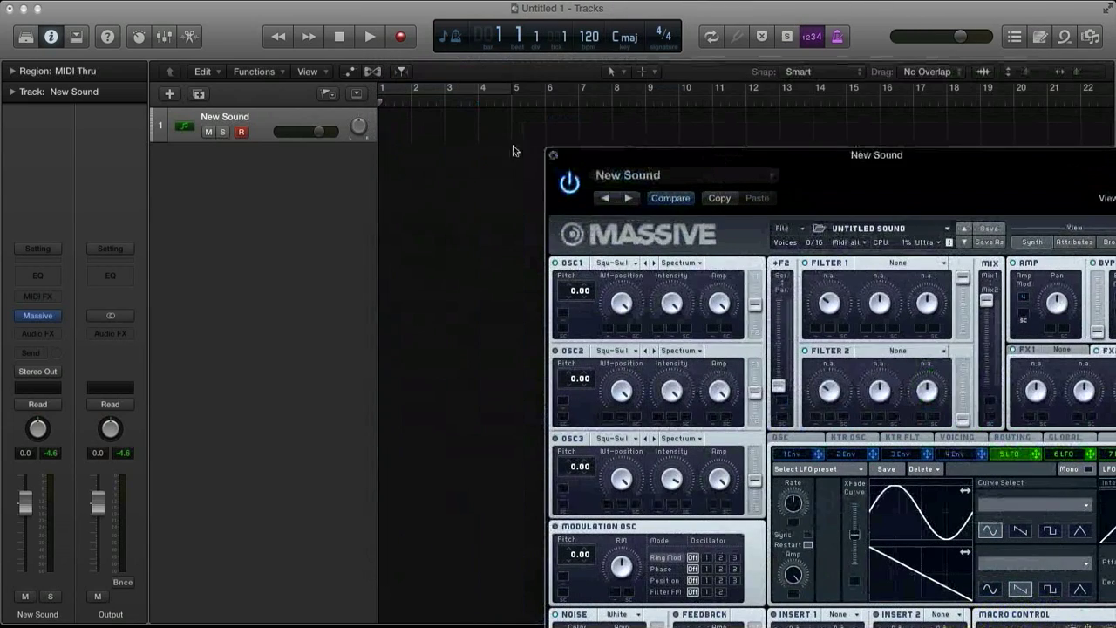
- Create a MIDI region on the New Sound track with the Pencil Tool, spanning eight bars from bar 1
key("t")
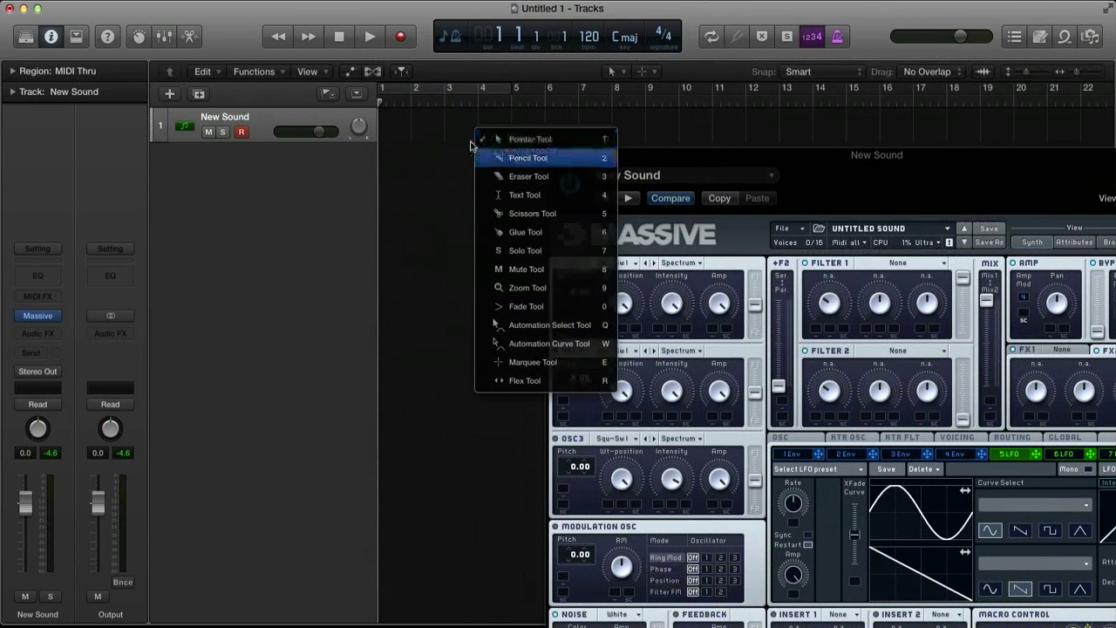
left_click(527, 157)
left_click(392, 127)
left_click_drag(410, 131, 645, 132)
- Open the region in the Piano Roll and draw a low note between C0 and C1 at bar 1 with the Pencil Tool
key("p")
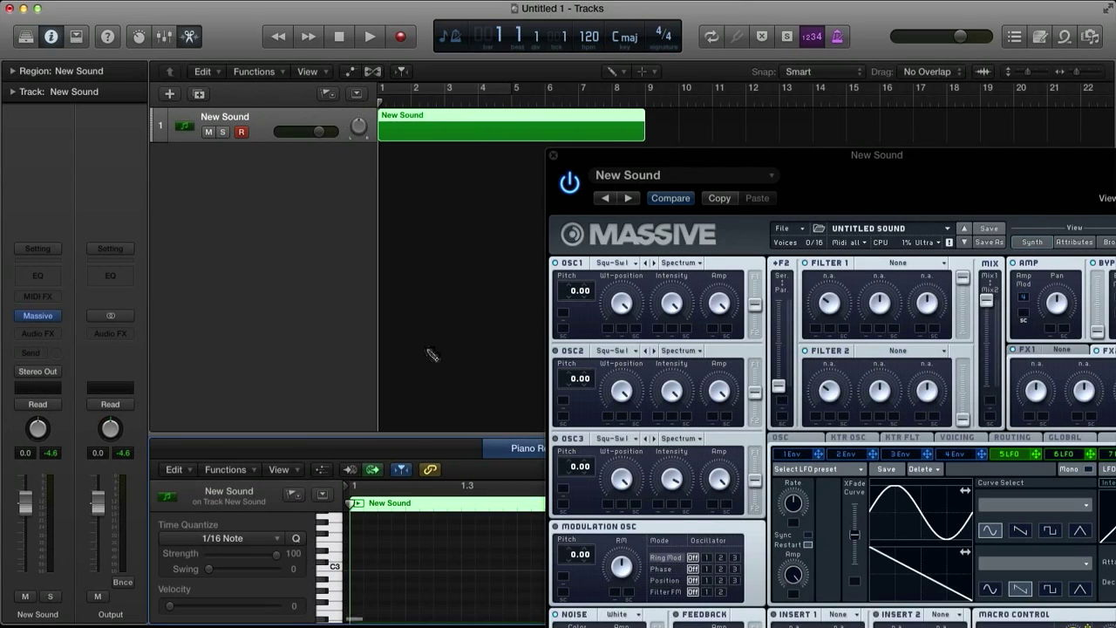
key("t")
left_click(474, 370)
scroll(424, 553, "down", 5)
scroll(419, 549, "down", 5)
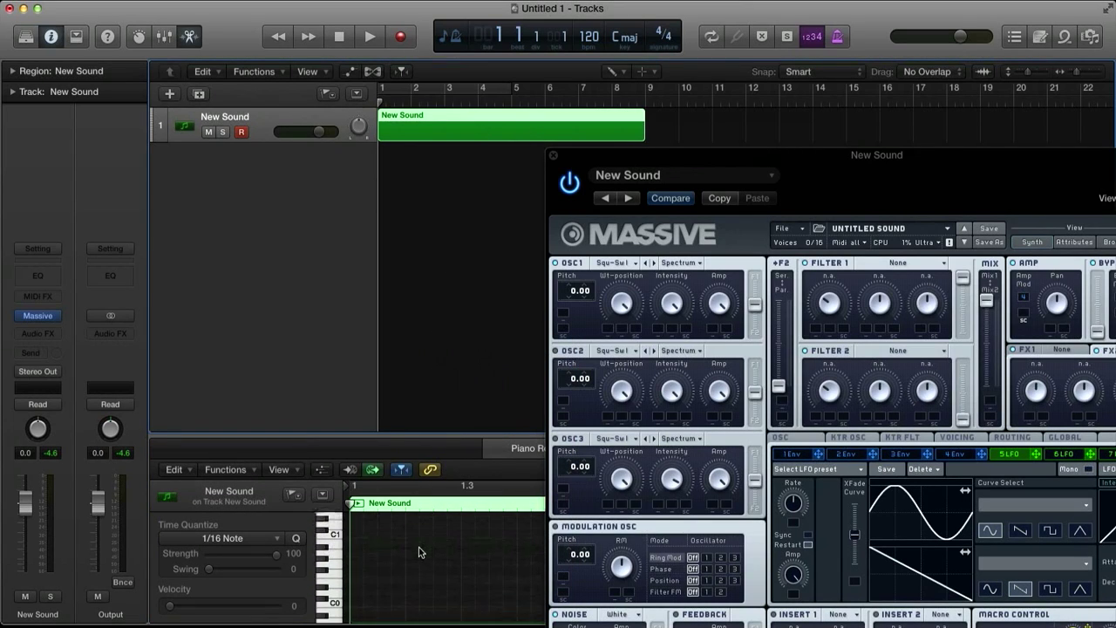
left_click(354, 564)
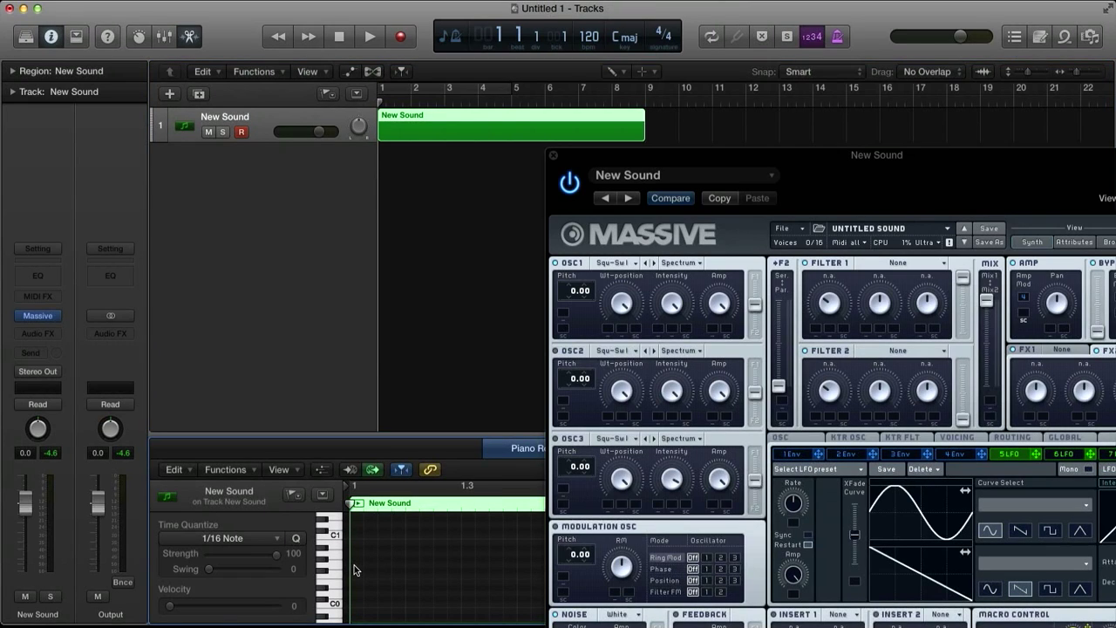
key("t")
left_click(397, 361)
left_click(354, 564)
- Extend the note to the end of the region, restore the Pointer Tool and deselect the region
key("shift+backslash")
key("t")
key("t")
left_click(479, 178)
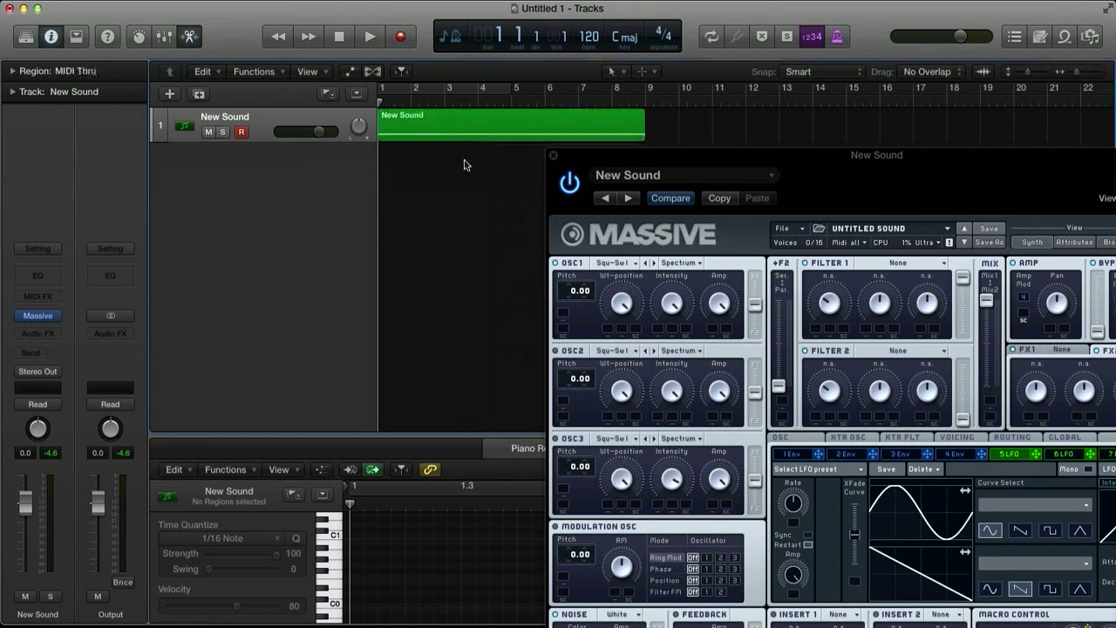
- Set the cycle range over the eight-bar New Sound region, audition the note, and move the Massive window fully into view
left_click_drag(379, 92, 631, 129)
key("space")
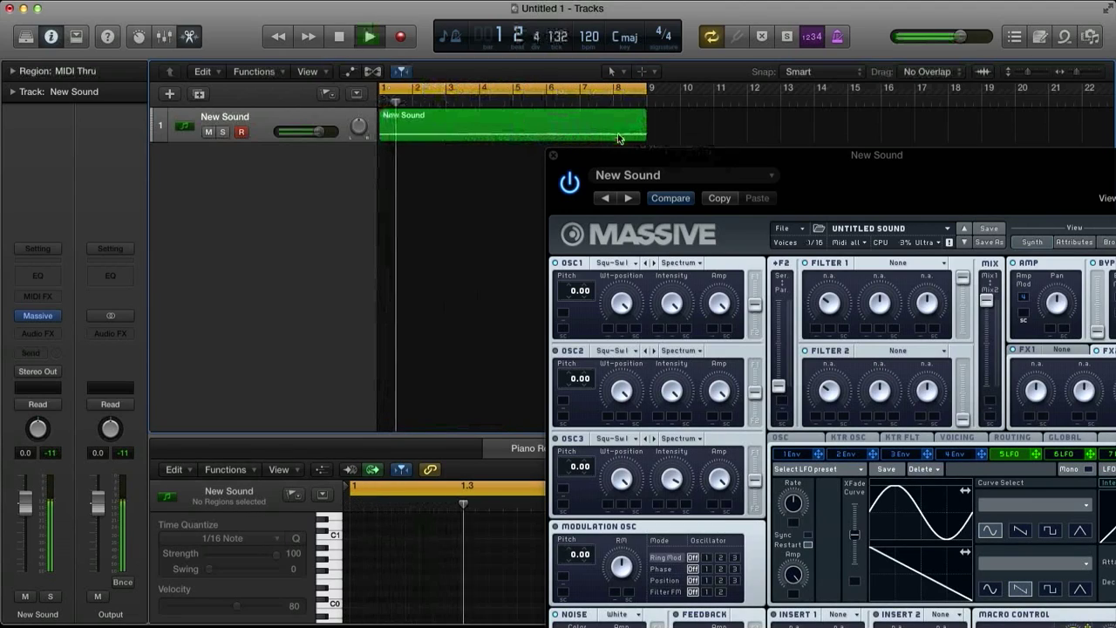
key("space")
left_click_drag(699, 182, 484, 83)
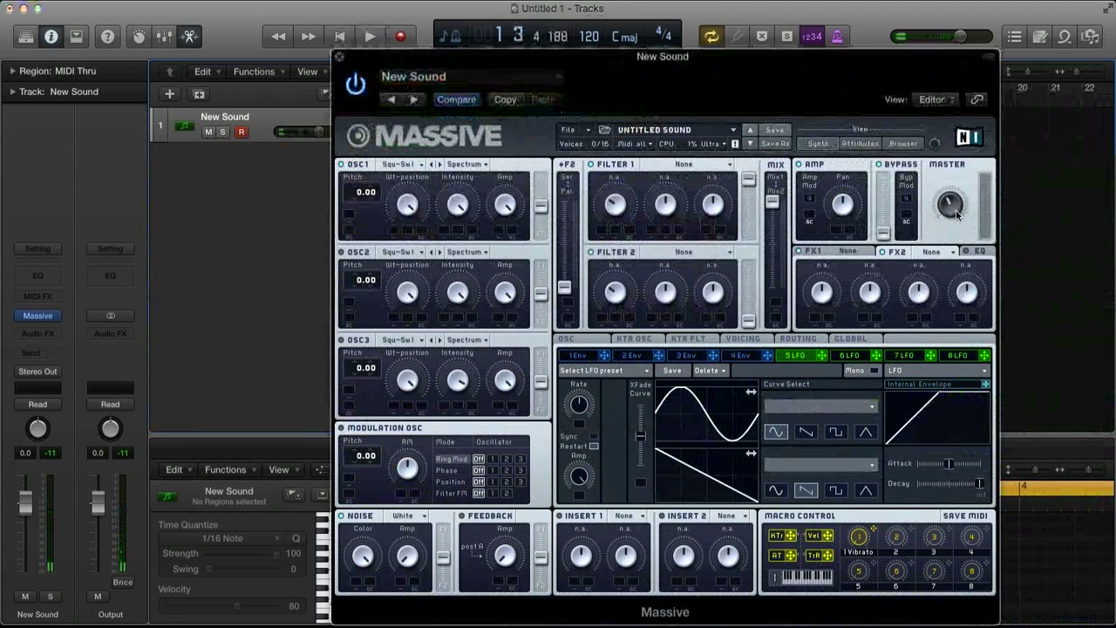
- Modulate the OSC1 pitch with LFO 5 by 24.00, sync the LFO to tempo and give its upper curve a triangle shape
left_click_drag(821, 356, 348, 216)
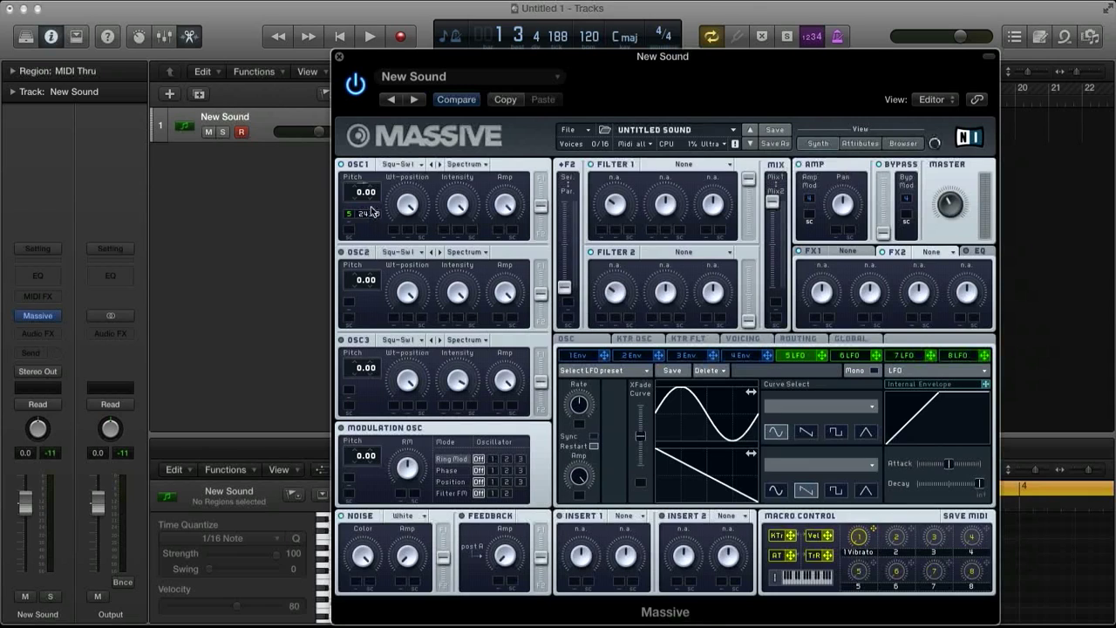
left_click(597, 435)
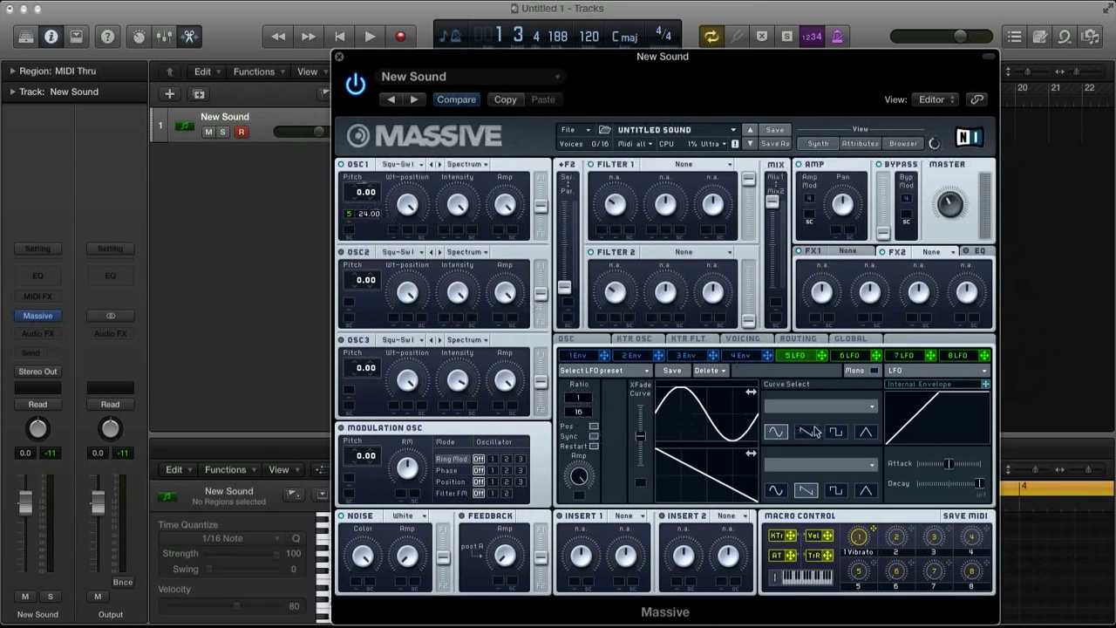
left_click(865, 433)
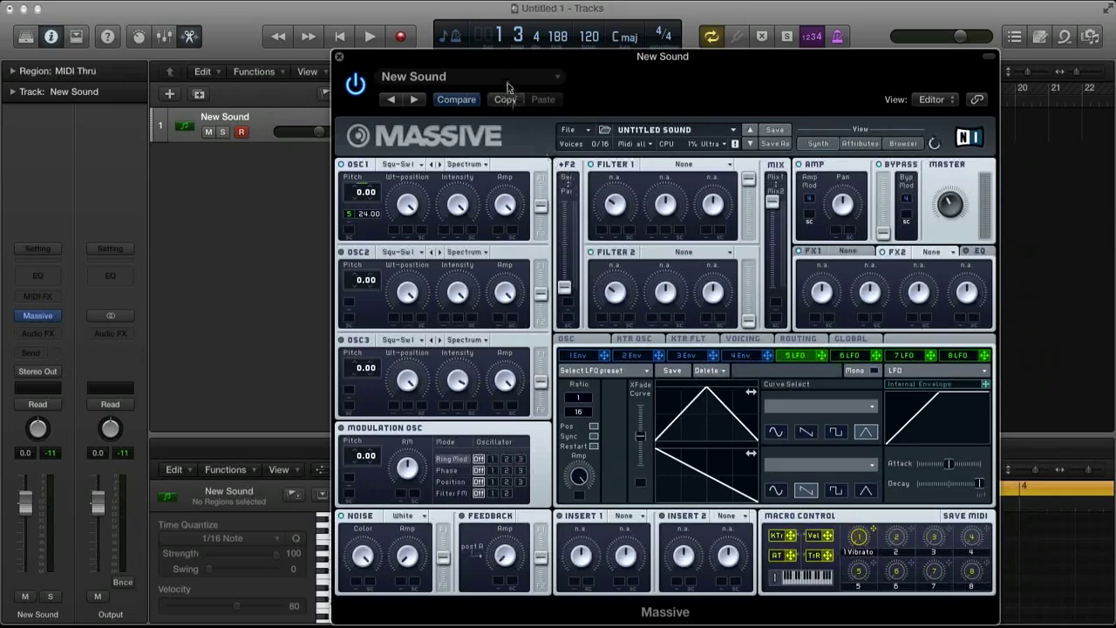
- Crossfade LFO 5 fully to its upper triangle curve and audition the pitch modulation
left_click_drag(502, 55, 532, 114)
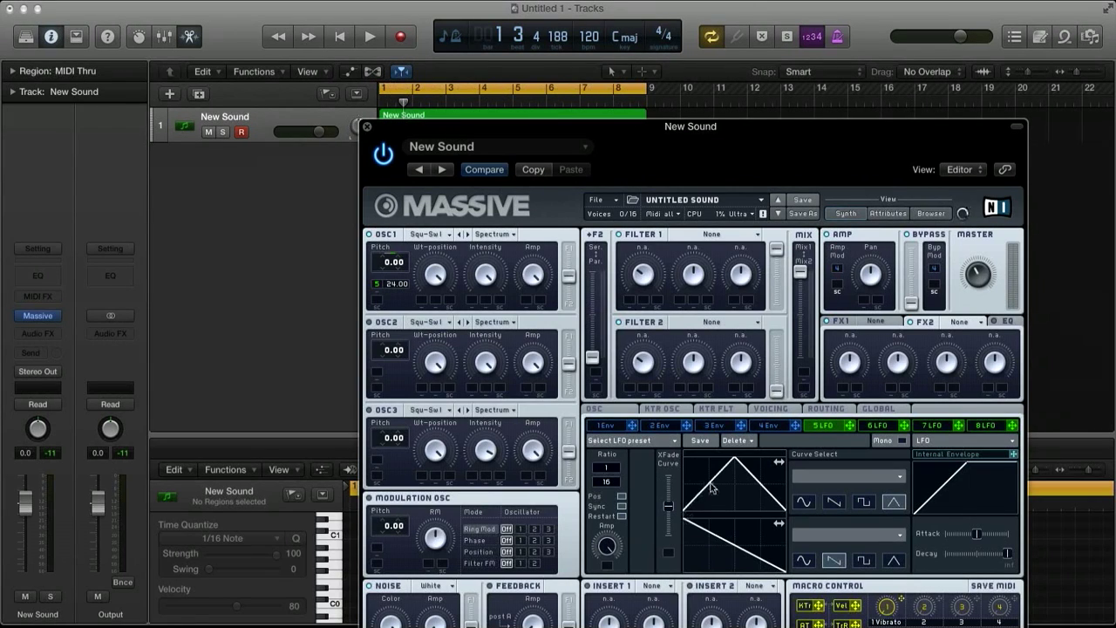
left_click_drag(673, 509, 669, 476)
key("space")
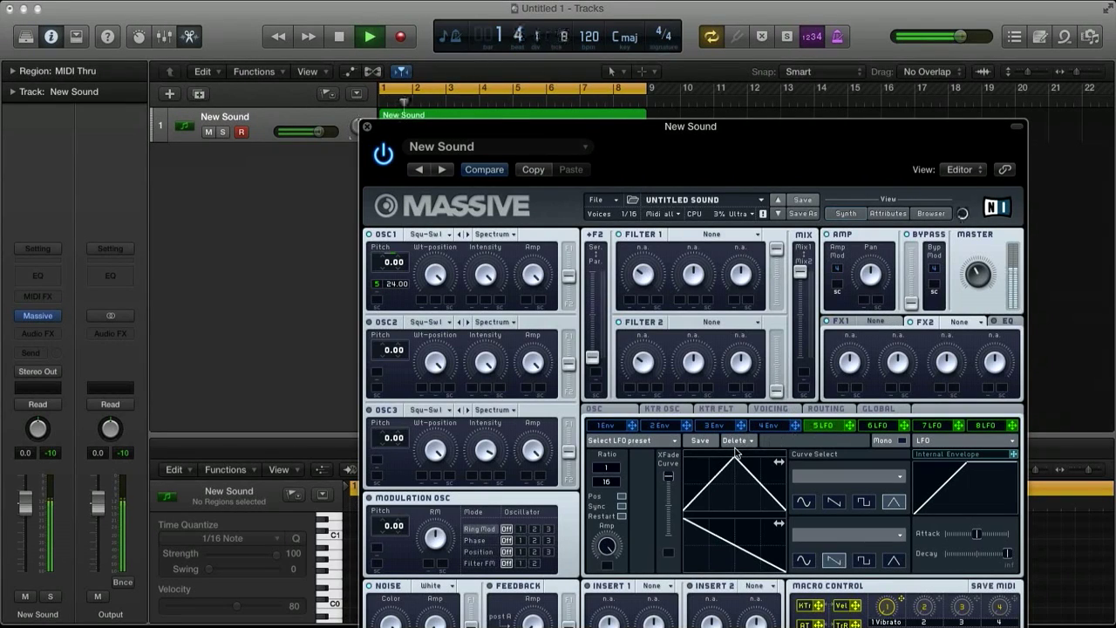
key("space")
- Set the LFO 5 ratio to 16/1 and play back the slower pitch rise
left_click_drag(615, 481, 608, 551)
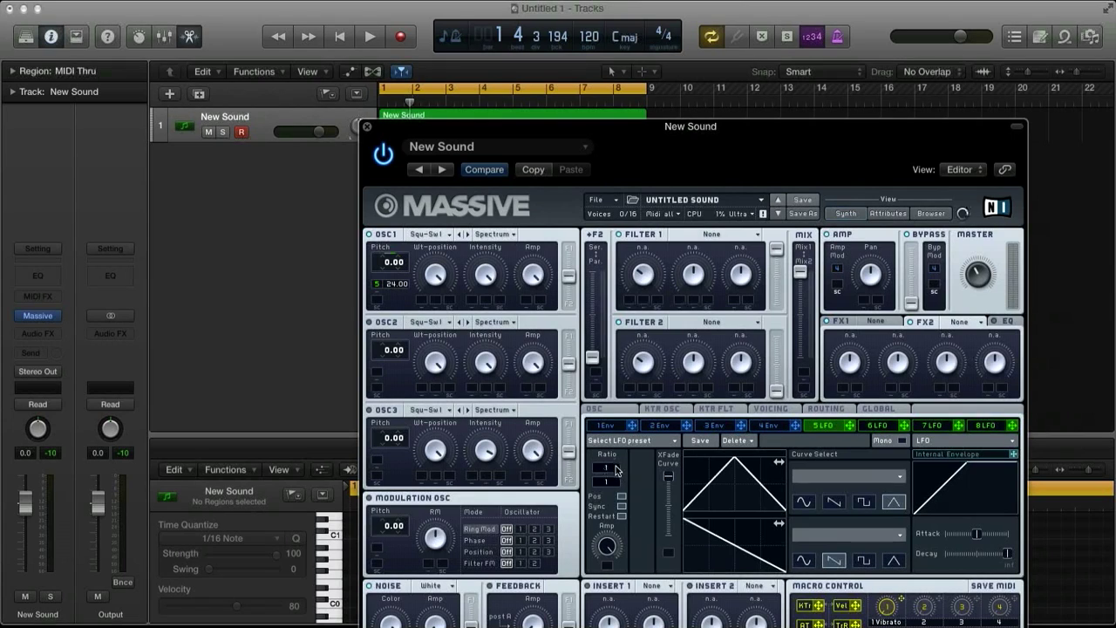
left_click_drag(613, 470, 616, 436)
key("space")
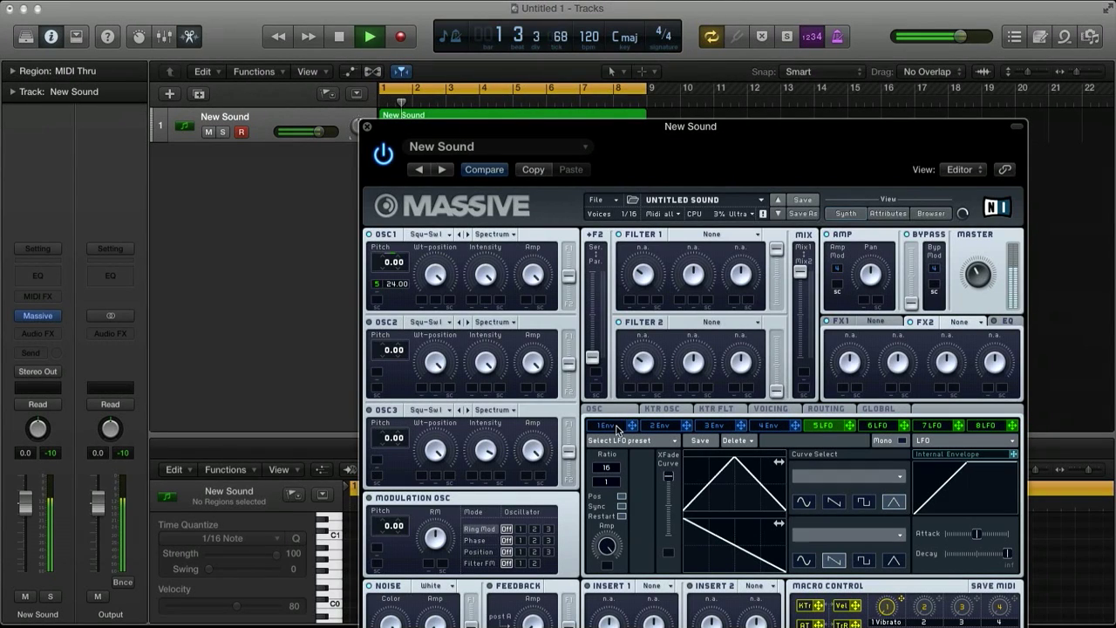
key("space")
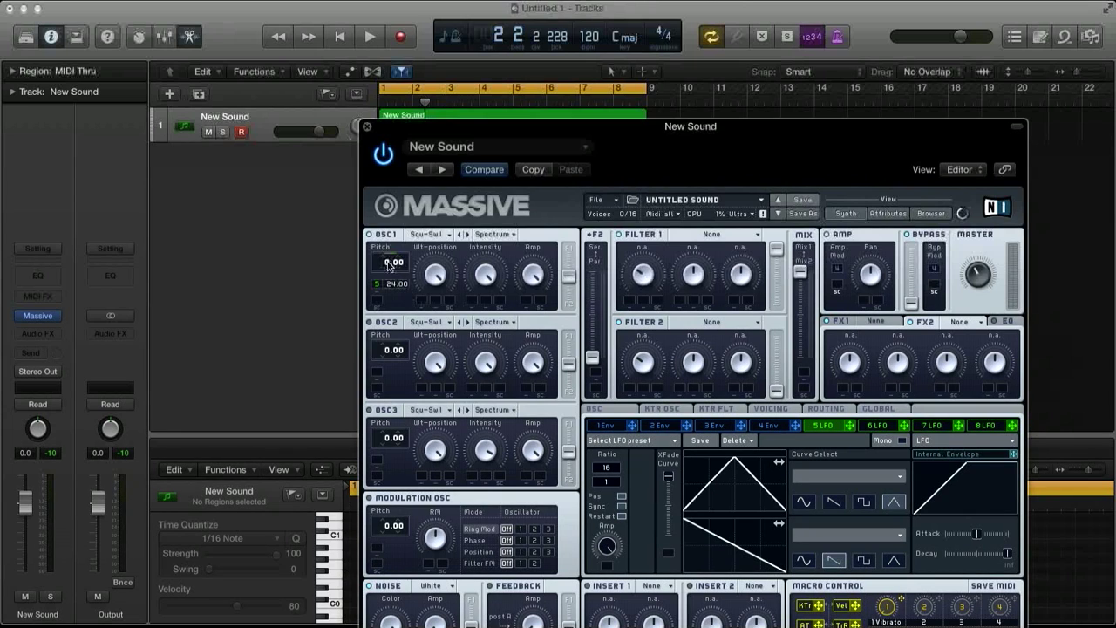
- Raise the OSC1 pitch to 12.00, lower Massive's master volume and audition the sound through the cycle
left_click_drag(390, 263, 392, 252)
key("space")
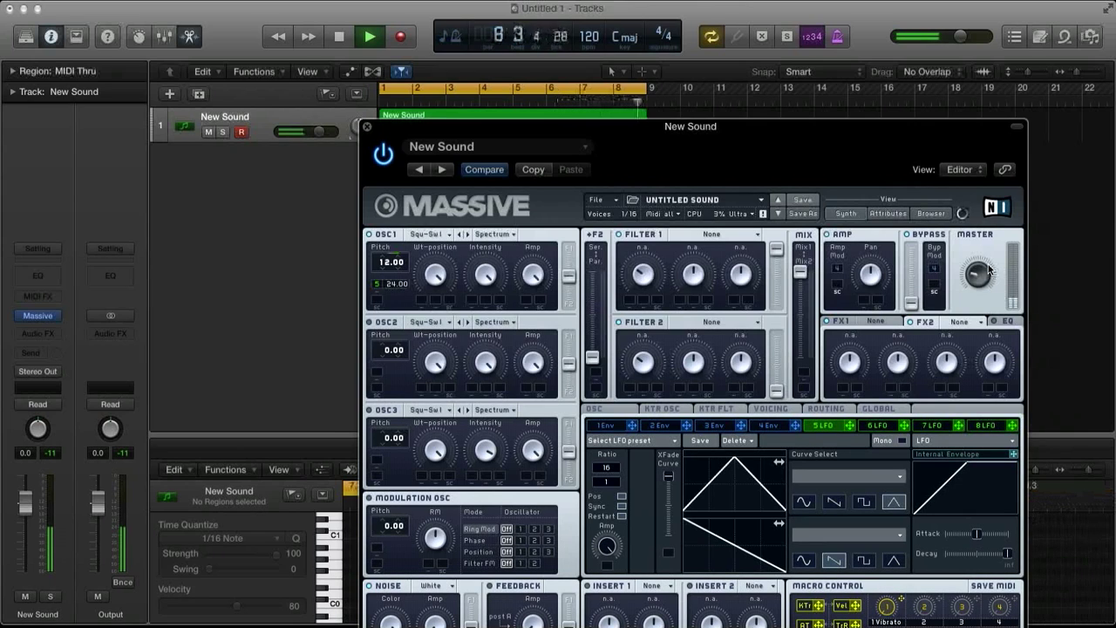
key("space")
left_click_drag(595, 140, 626, 46)
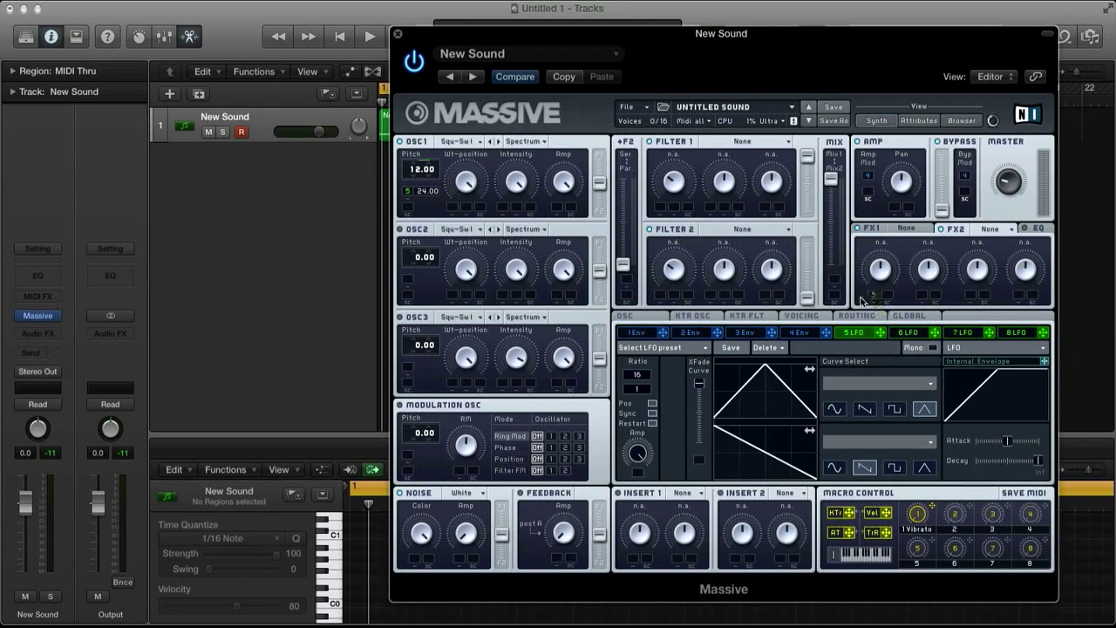
- Load Reverb in FX1, modulate its Dry/Wet with LFO 5 and set the amount during playback
left_click(906, 228)
left_click(910, 234)
left_click(920, 348)
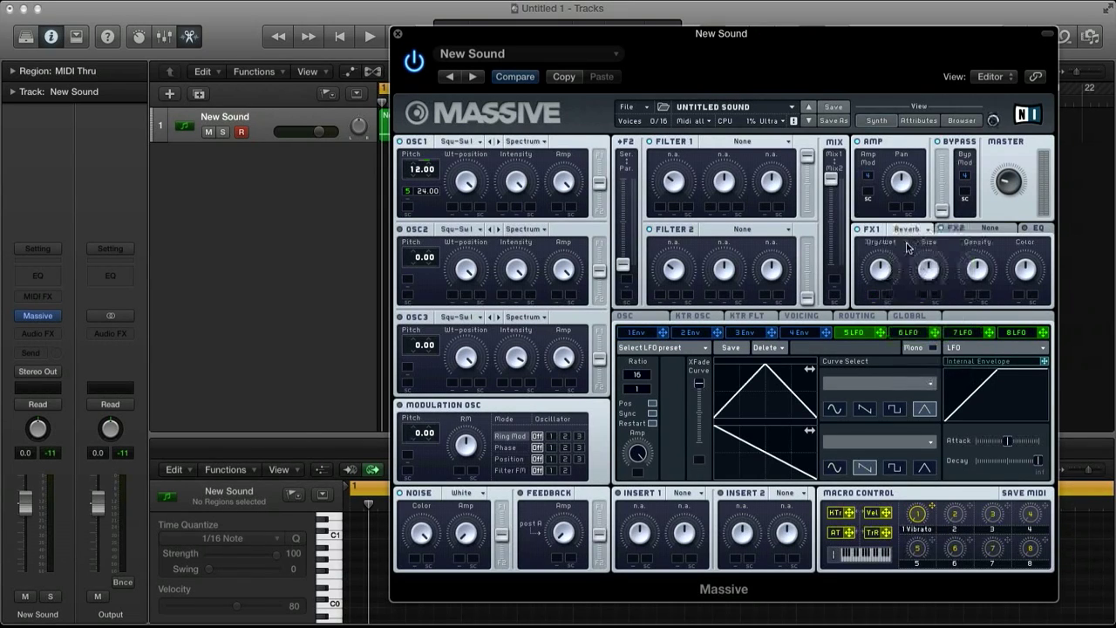
left_click_drag(880, 332, 880, 259)
key("space")
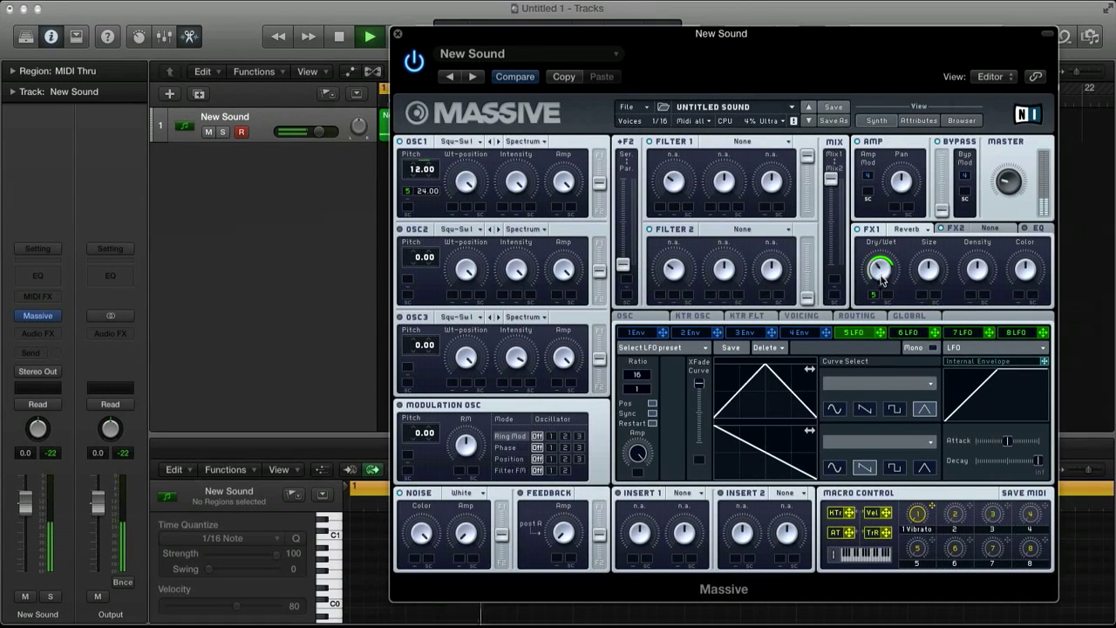
left_click_drag(897, 310, 923, 287)
- Boost the high shelf in Massive's EQ and modulate the white noise Amp with LFO 5
left_click(1034, 228)
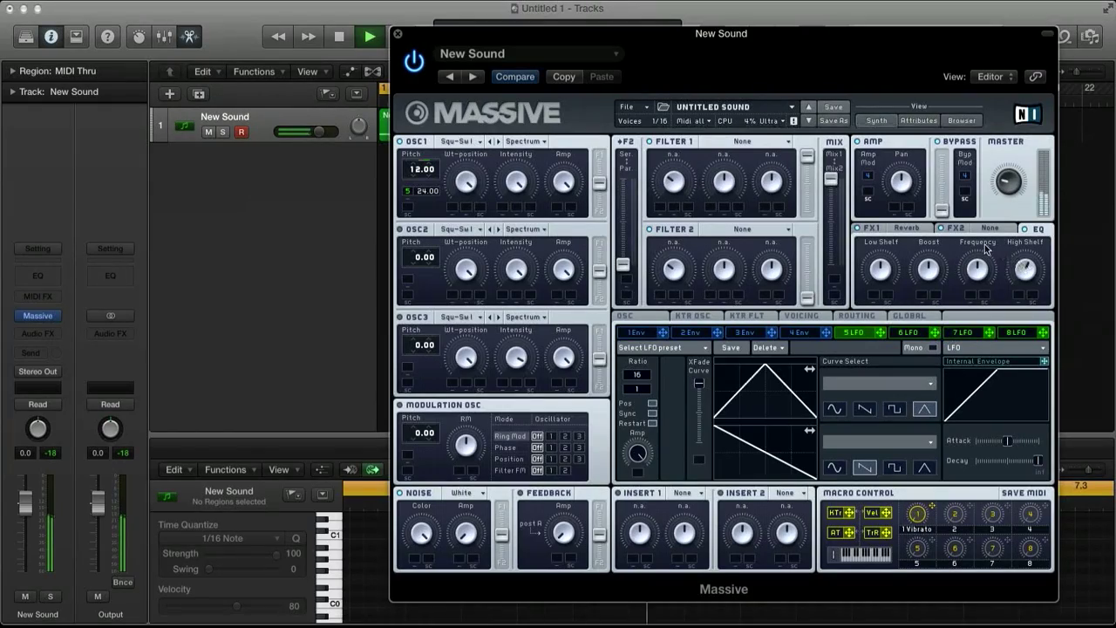
left_click_drag(615, 34, 550, 10)
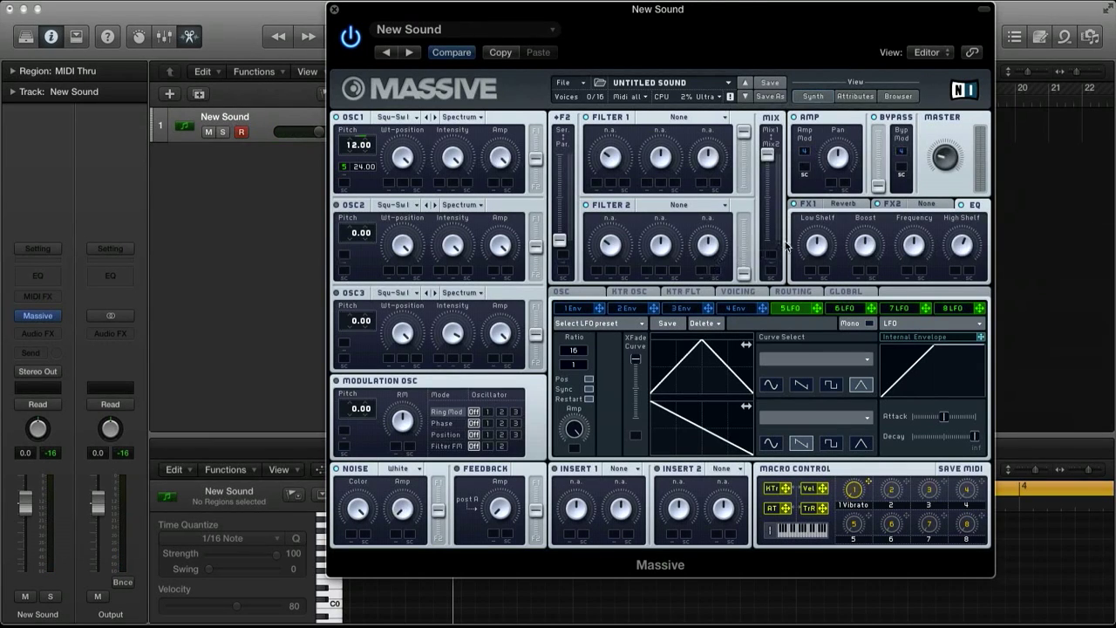
left_click_drag(816, 308, 396, 534)
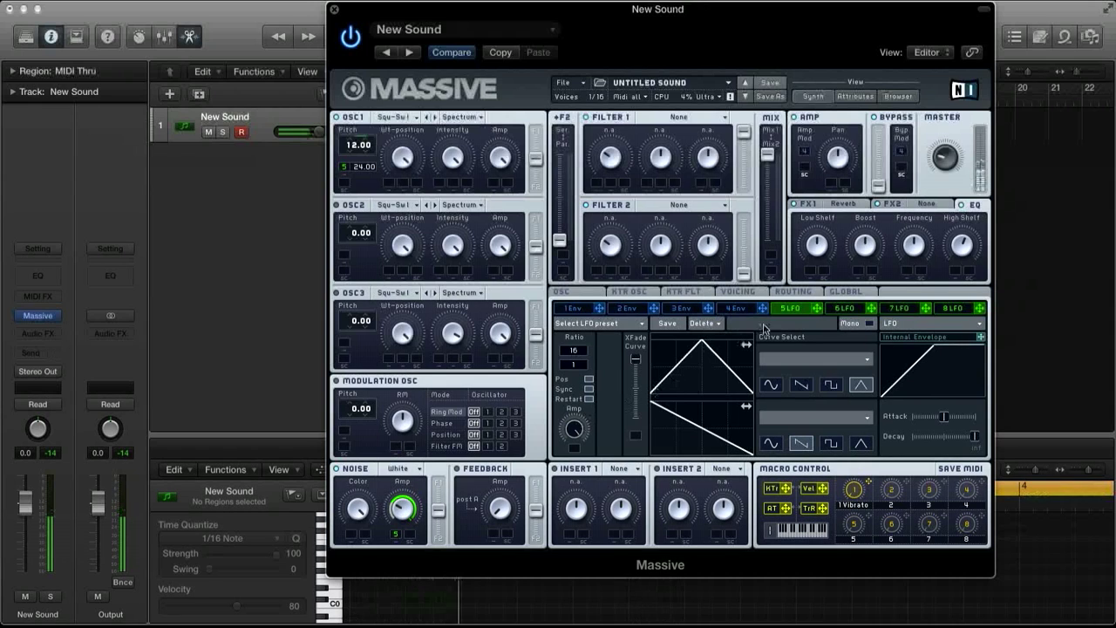
- Modulate the amp Pan with LFO 6, and modulate the rate of LFO 6 with LFO 5
left_click_drag(871, 309, 834, 155)
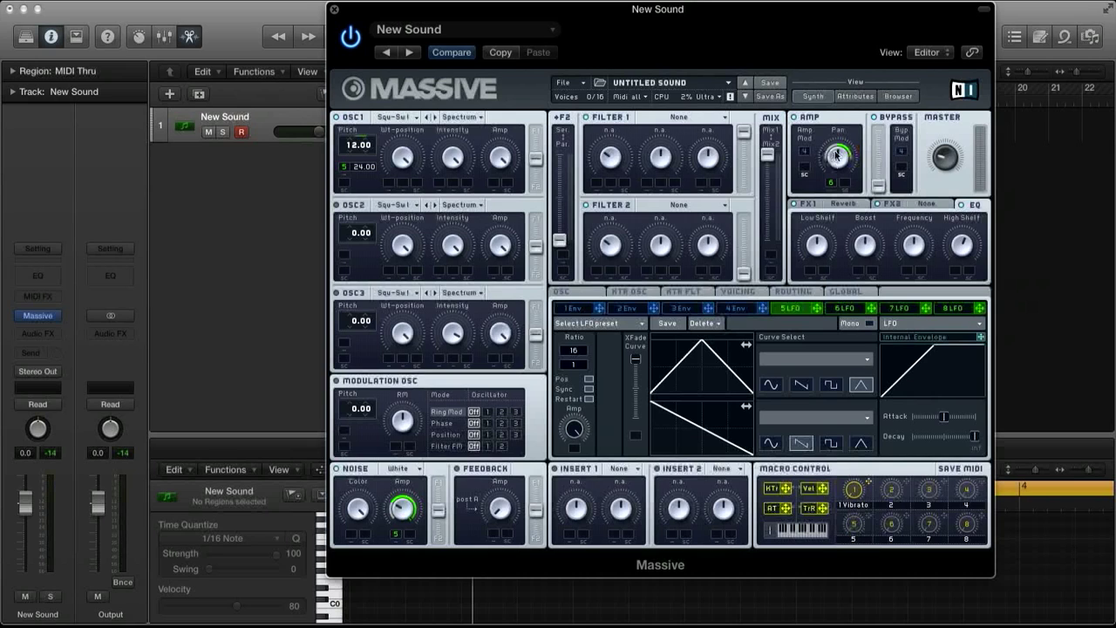
left_click(845, 310)
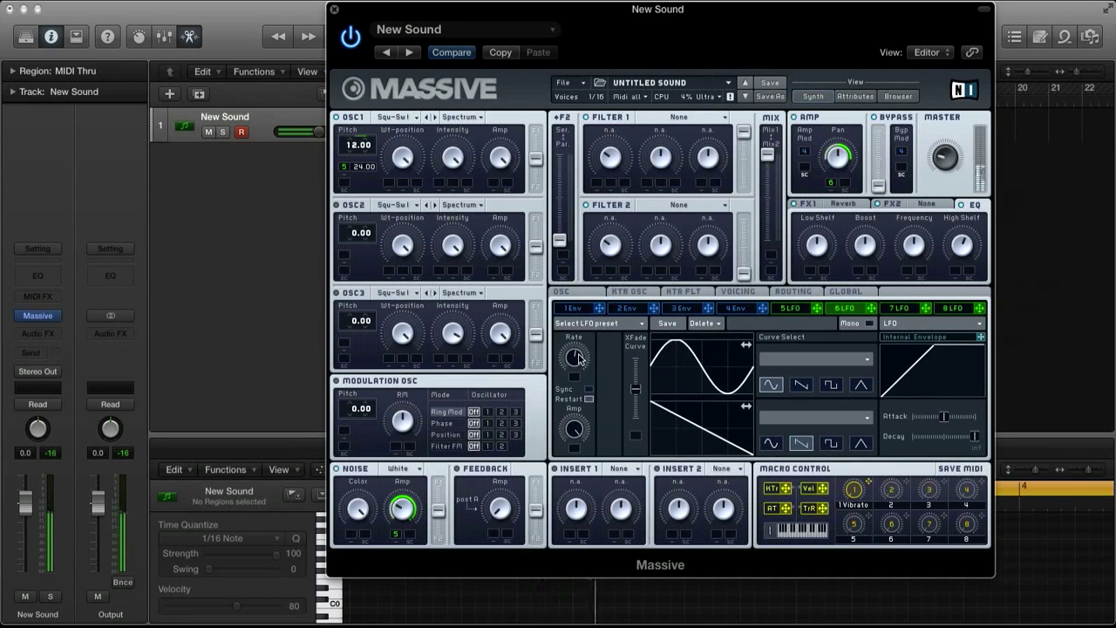
left_click_drag(817, 313, 575, 352)
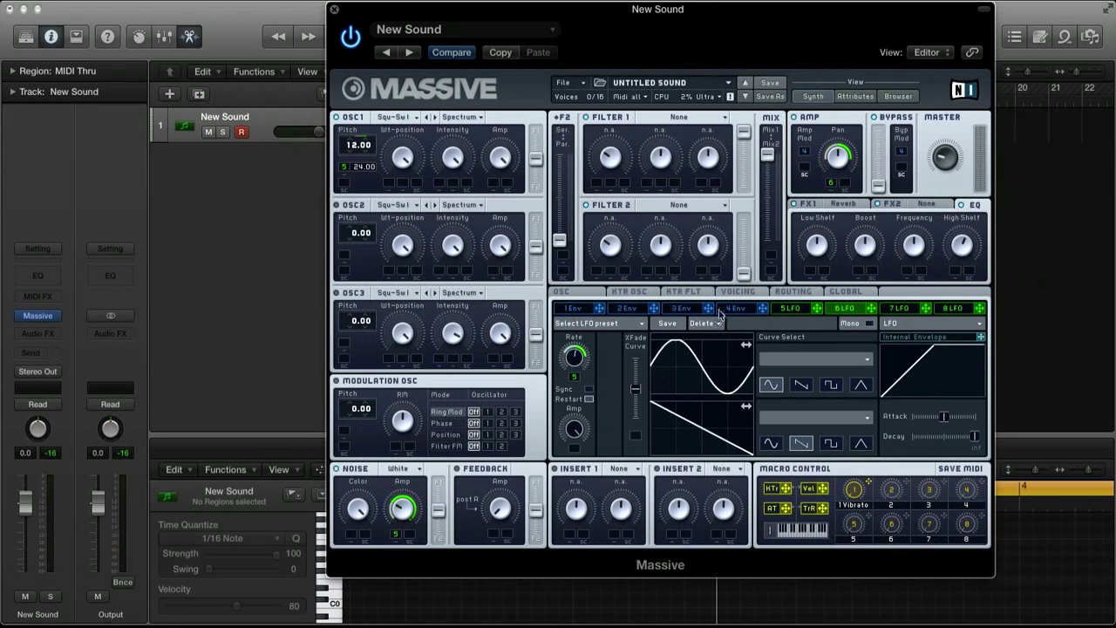
left_click(792, 310)
left_click(850, 312)
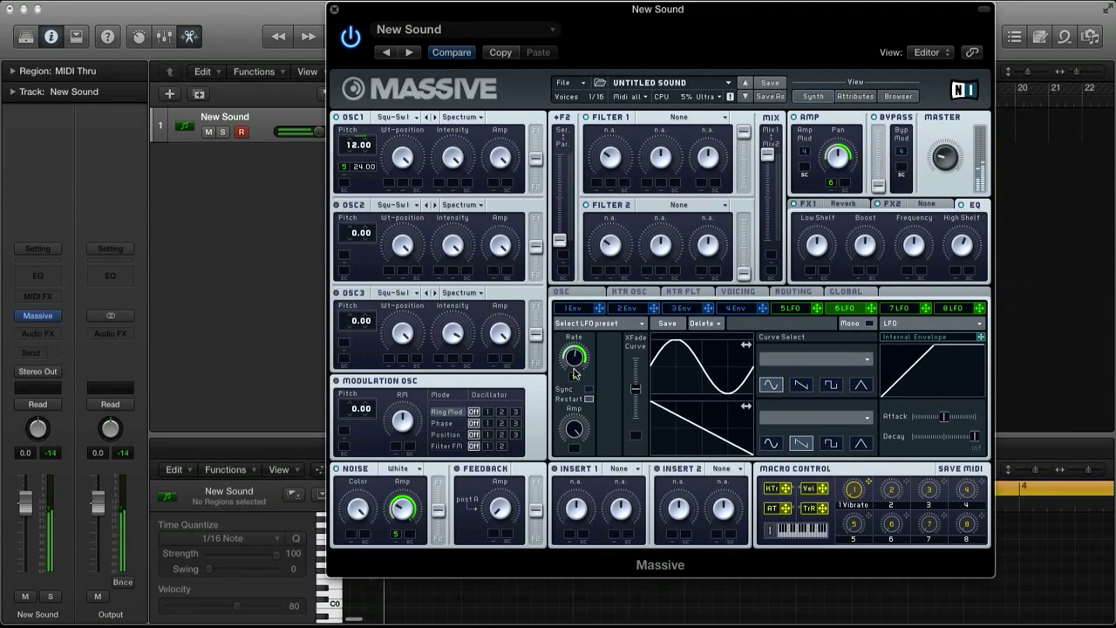
- Set Filter 1 to Highpass 4, route OSC1 and the noise fully into it, and modulate its Cutoff with LFO 5
left_click(669, 117)
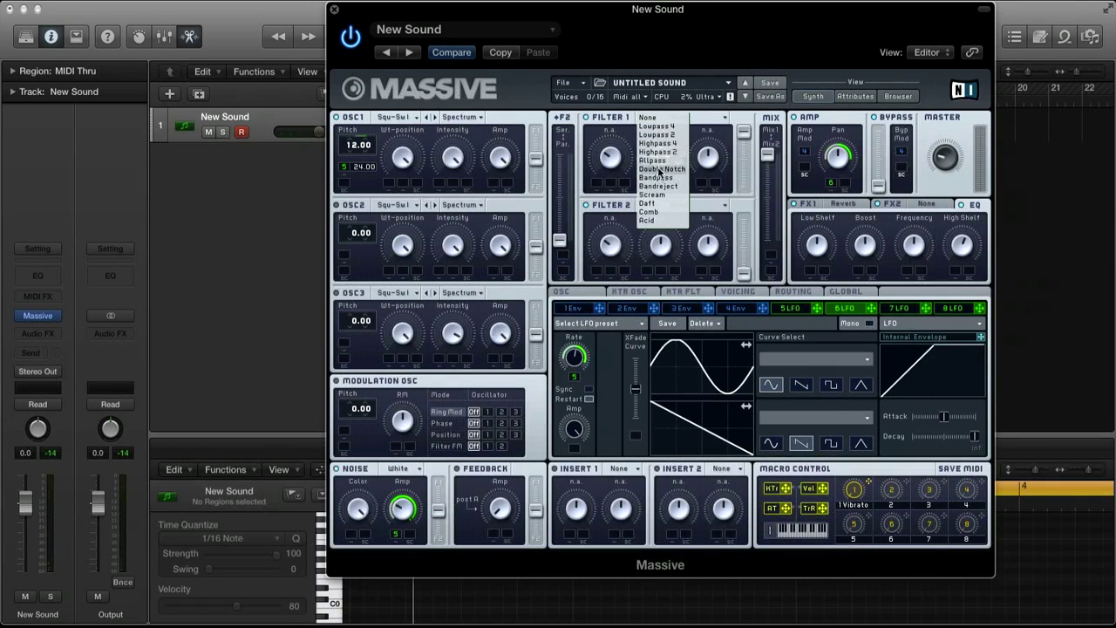
left_click(658, 143)
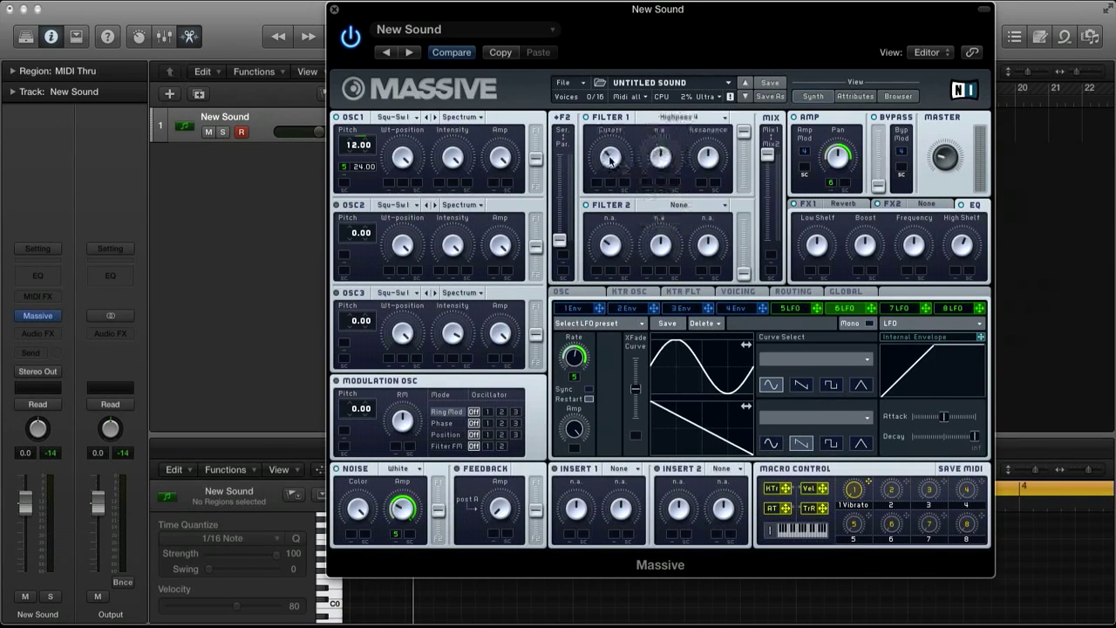
left_click_drag(438, 509, 438, 482)
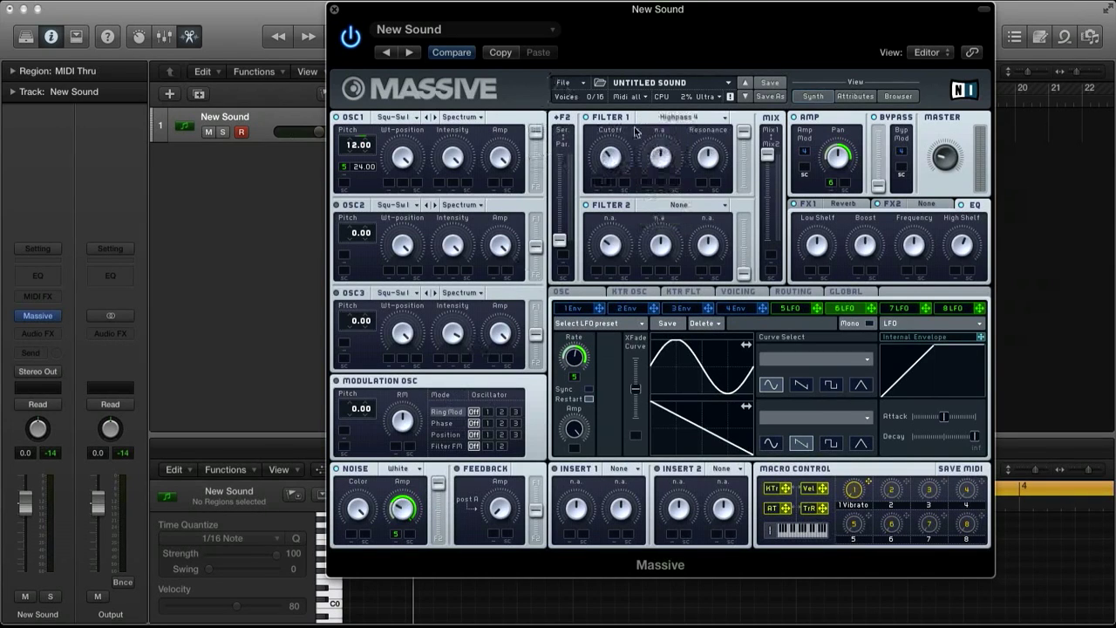
left_click_drag(817, 310, 602, 164)
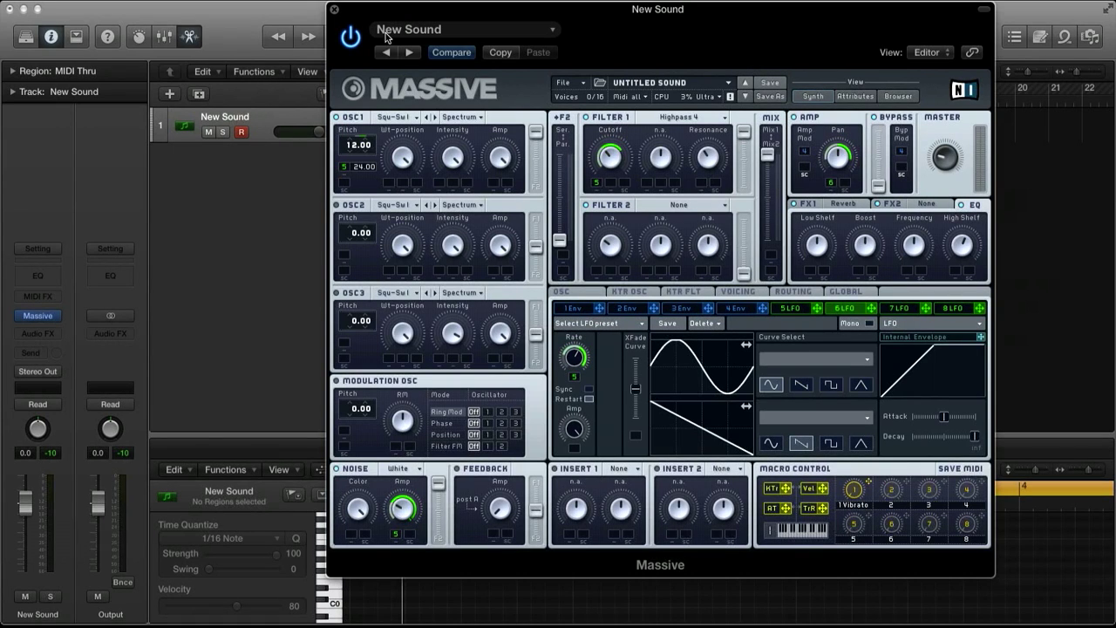
- Move the Massive window clear of the region and select the low note between C0 and C1 in the Piano Roll
left_click_drag(450, 3, 609, 3)
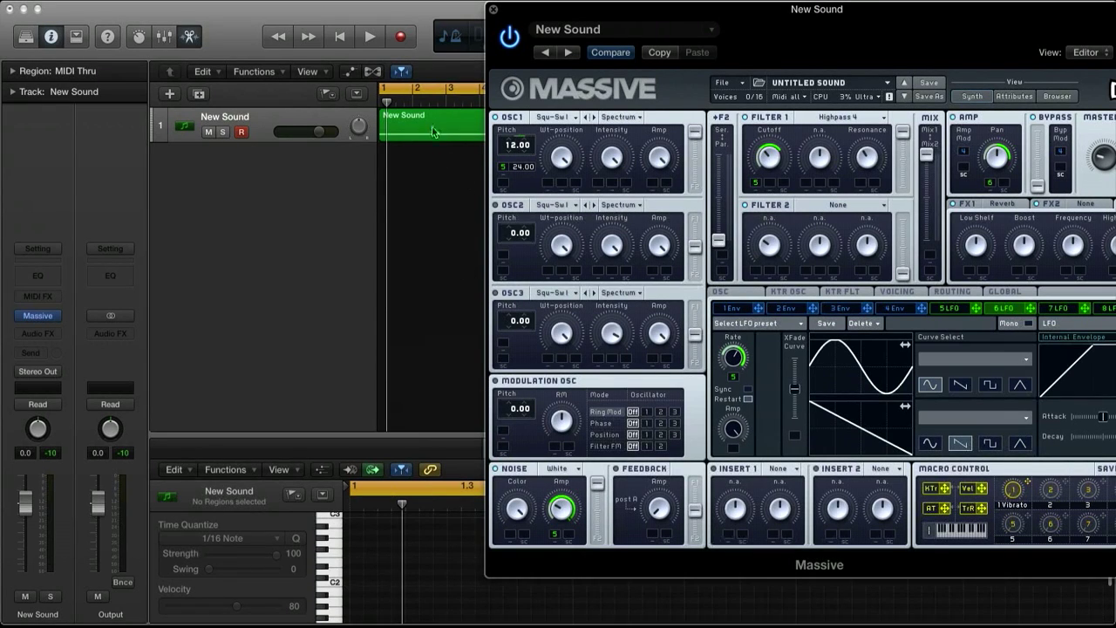
left_click(340, 566)
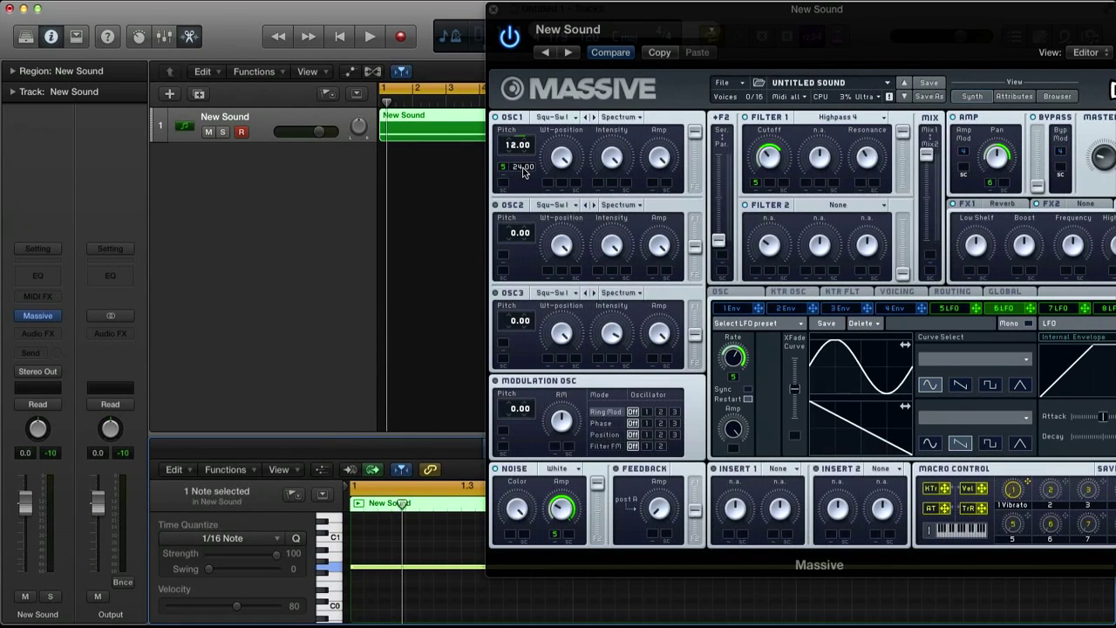
left_click(339, 567)
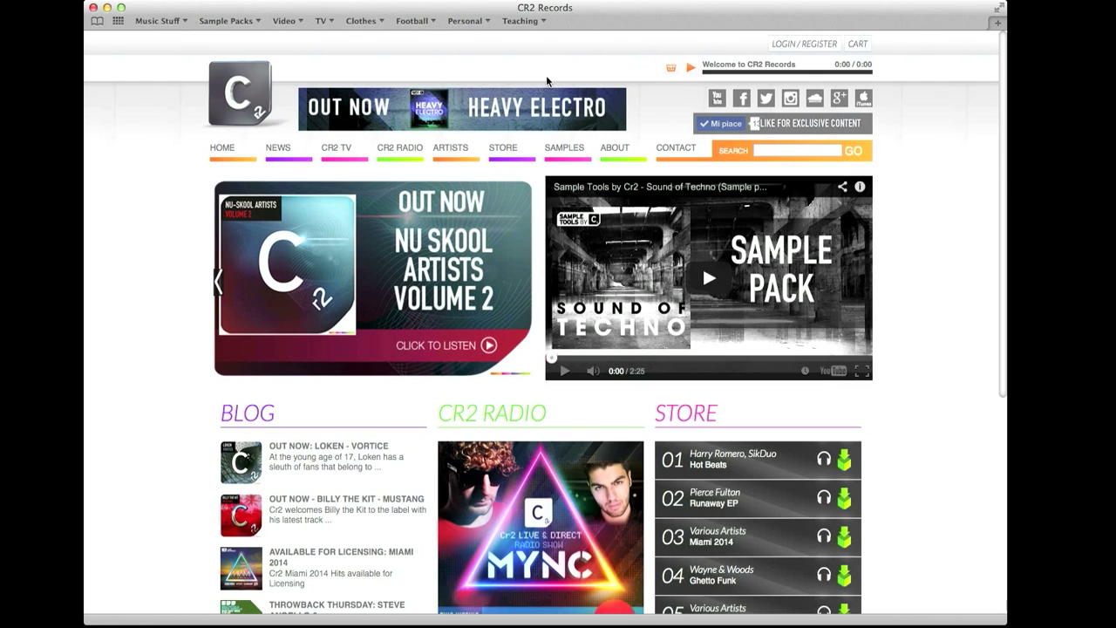
- Switch to the CR2 Records website and open the Studio category of its store
left_click(502, 150)
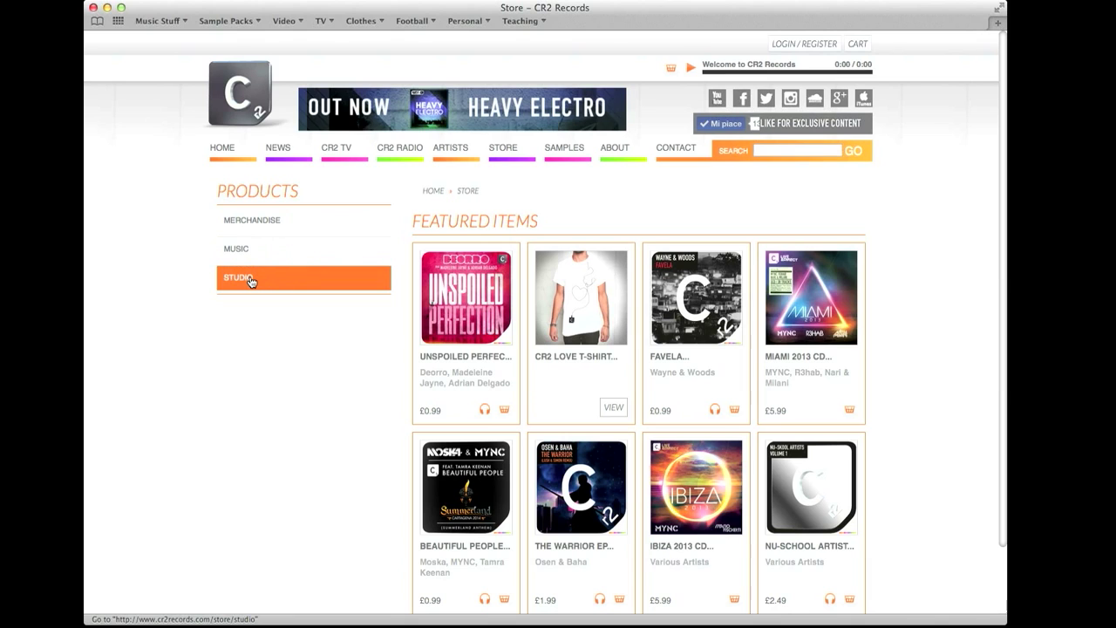
left_click(250, 279)
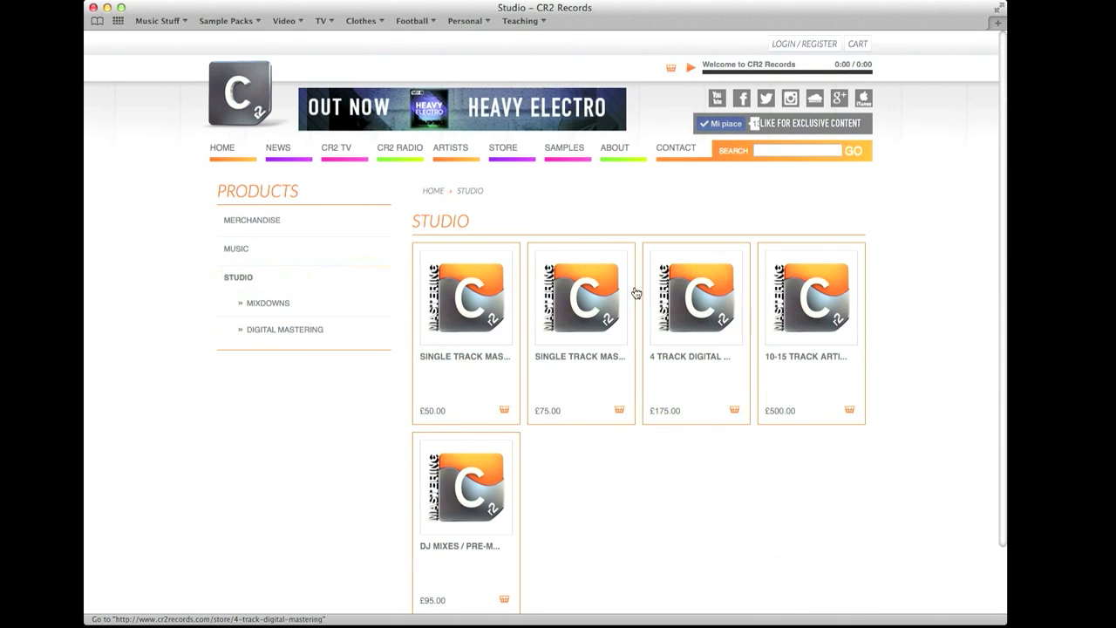